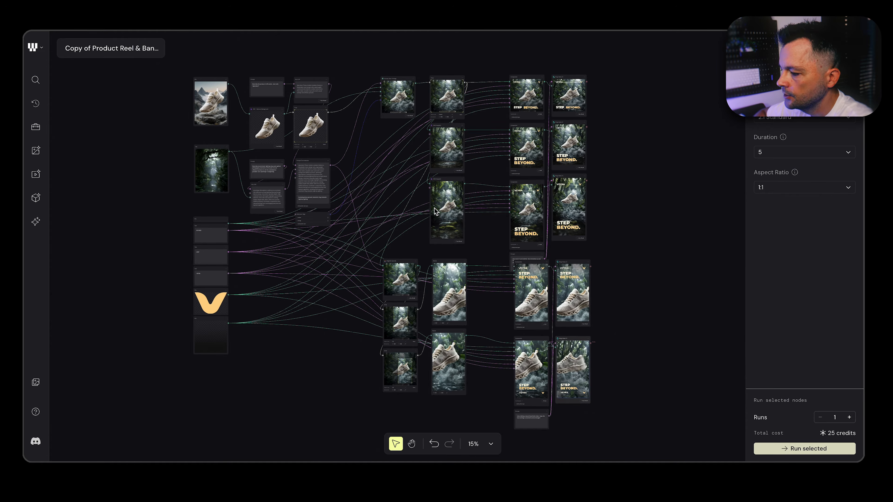
Examine the shoe and forest source images and the shoe's background removal and crop nodes
scroll(374, 210, "up", 2)
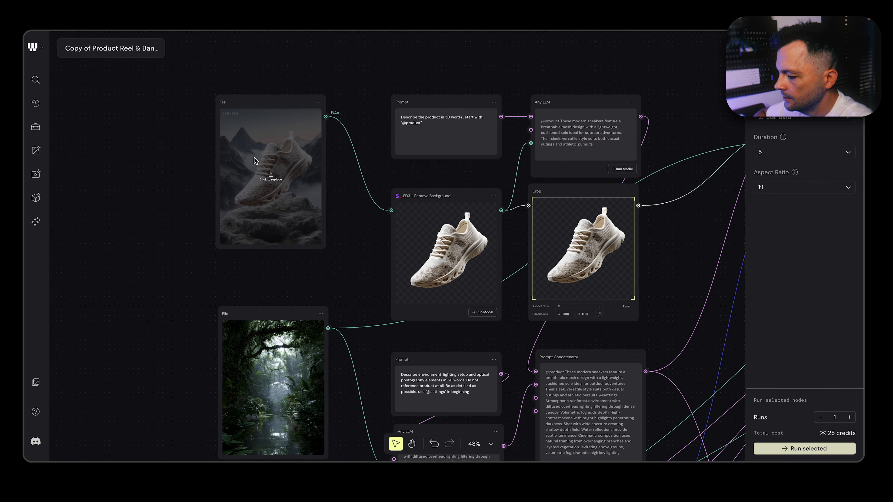
scroll(324, 297, "down", 3)
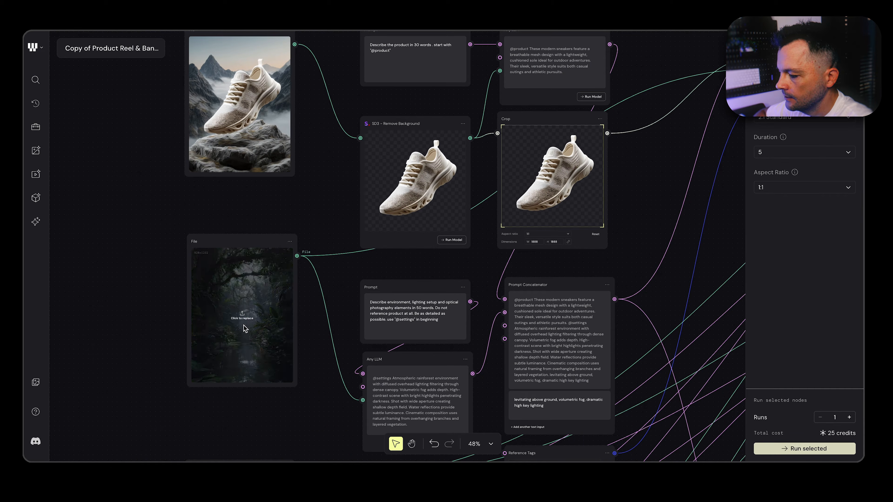
scroll(419, 321, "down", 3)
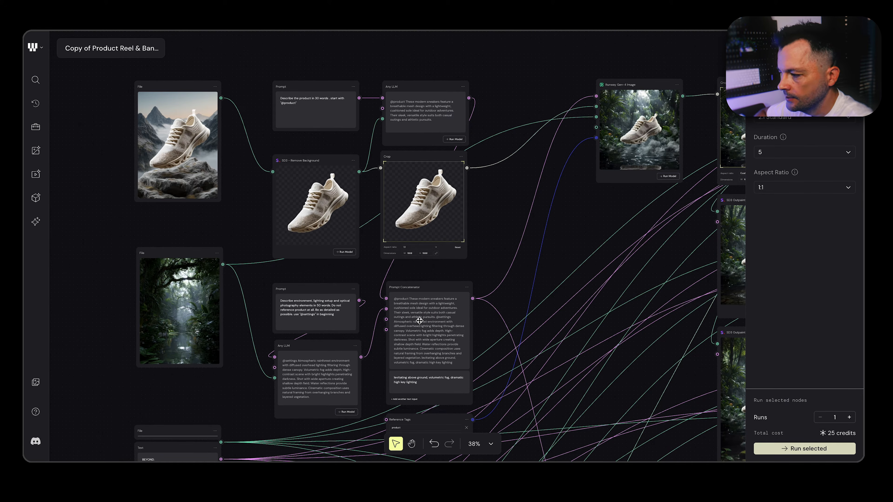
scroll(578, 384, "down", 1)
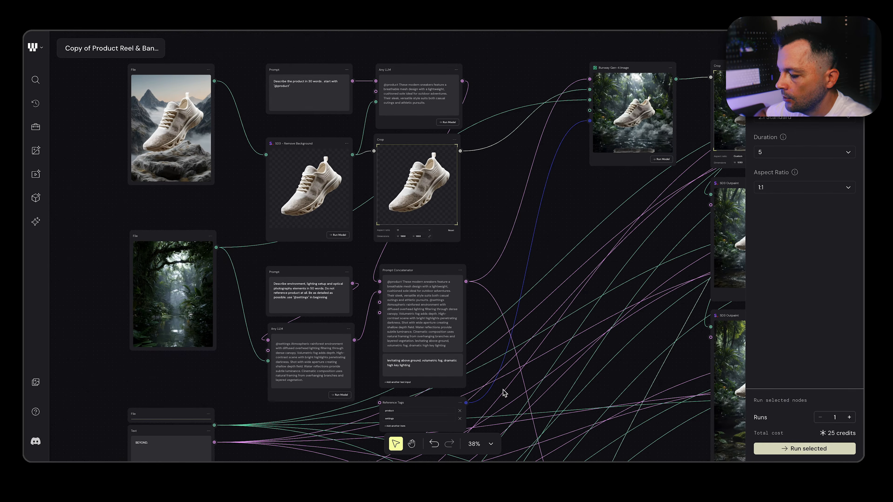
scroll(413, 409, "up", 3)
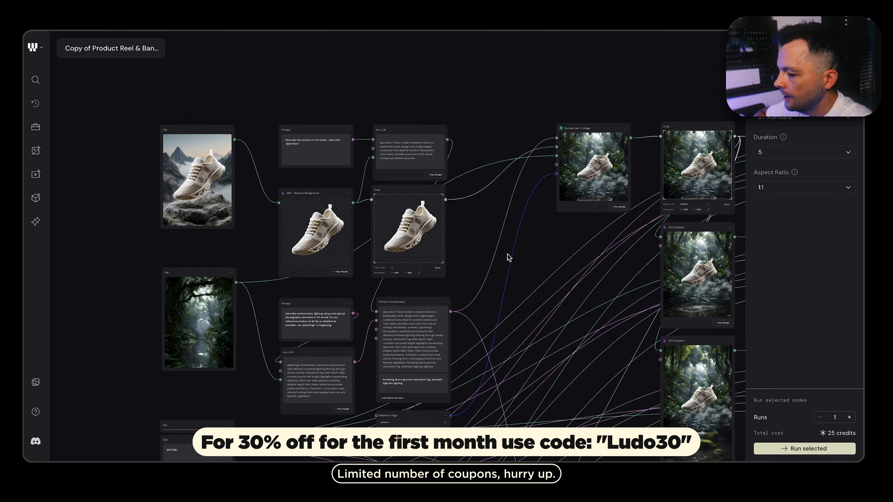
scroll(355, 227, "up", 2)
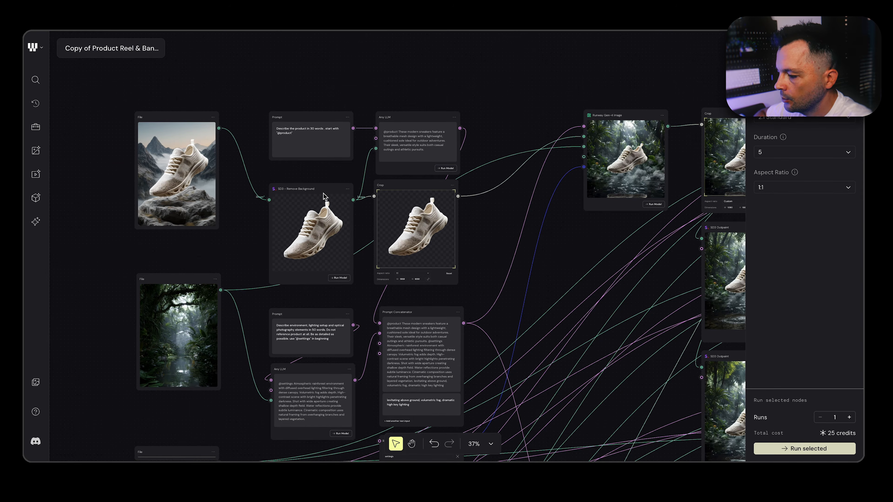
scroll(396, 261, "up", 3)
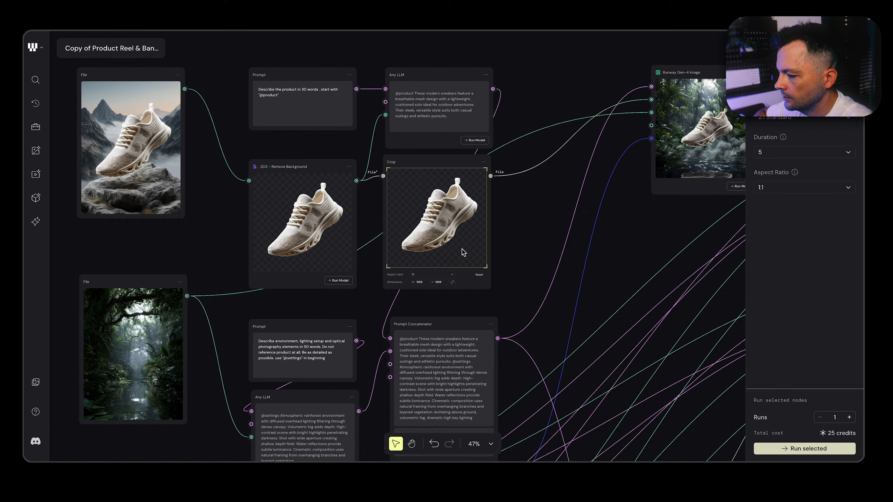
Examine the product description prompt and select the Any LLM node it feeds to read its output
scroll(329, 135, "left", 2)
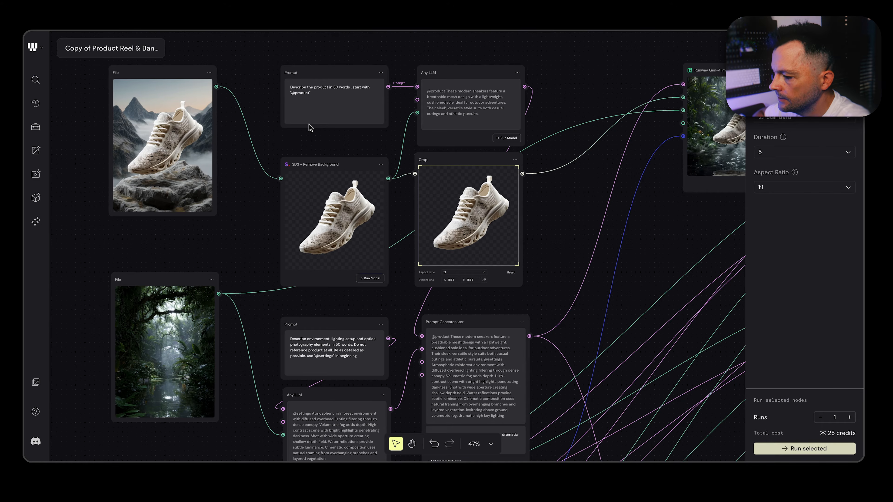
scroll(320, 110, "up", 3)
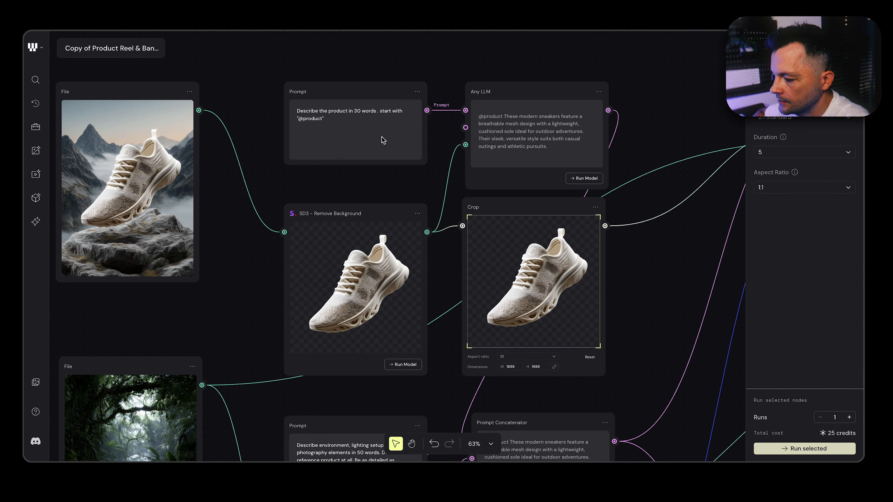
scroll(432, 154, "right", 4)
scroll(432, 153, "down", 2)
left_click(447, 64)
mouse_move(428, 91)
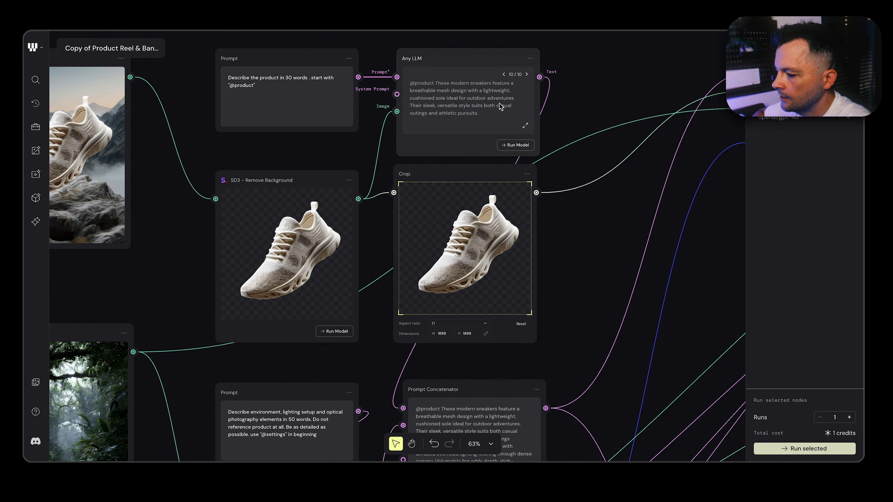
scroll(501, 107, "down", 2)
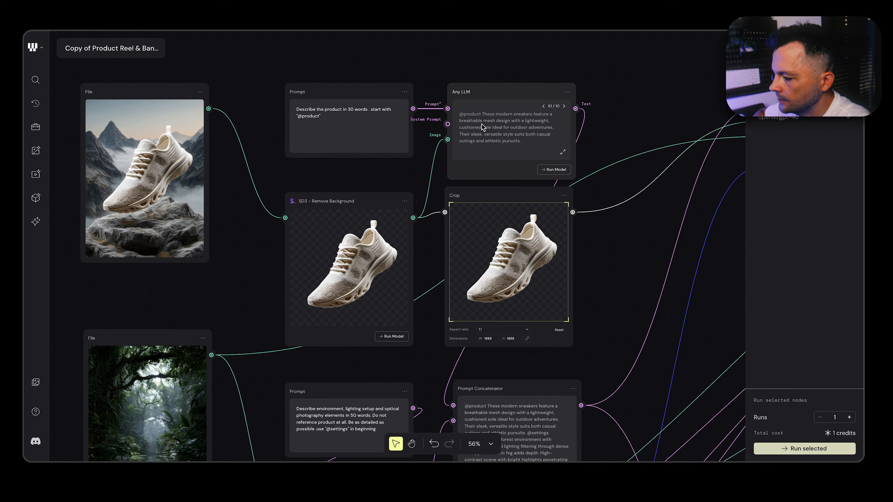
Examine the forest image branch, reading its environment and lighting prompt and the connected Any LLM output
scroll(494, 169, "down", 10)
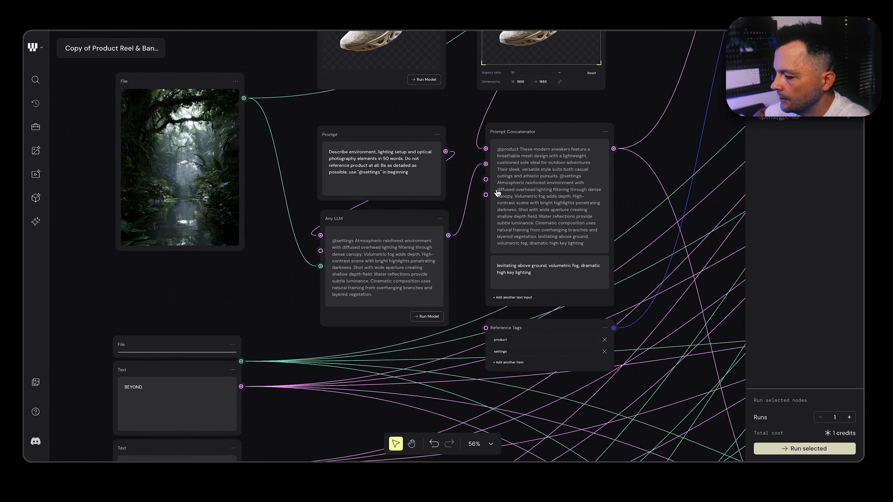
scroll(208, 200, "up", 2)
scroll(212, 239, "up", 3)
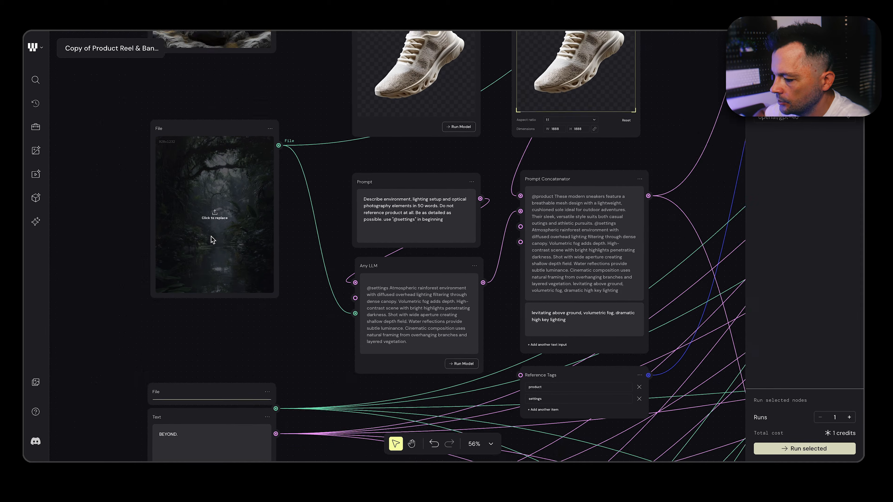
scroll(213, 239, "up", 1)
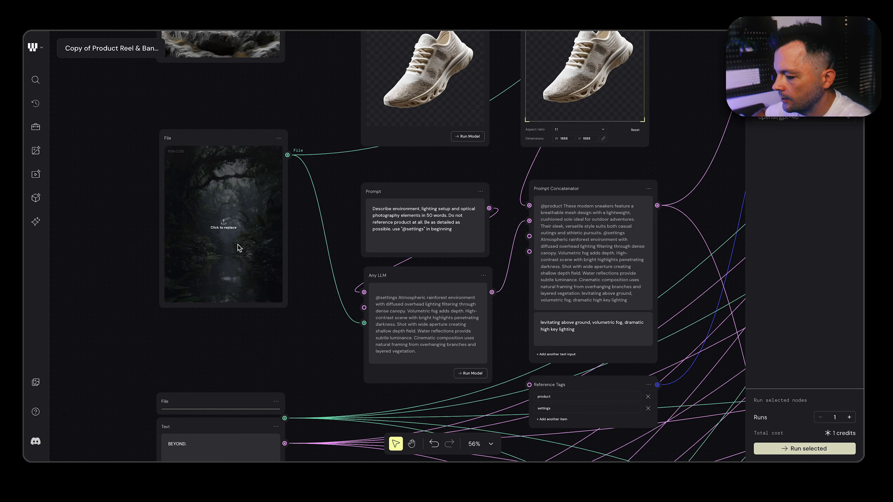
scroll(281, 248, "right", 6)
scroll(281, 248, "down", 2)
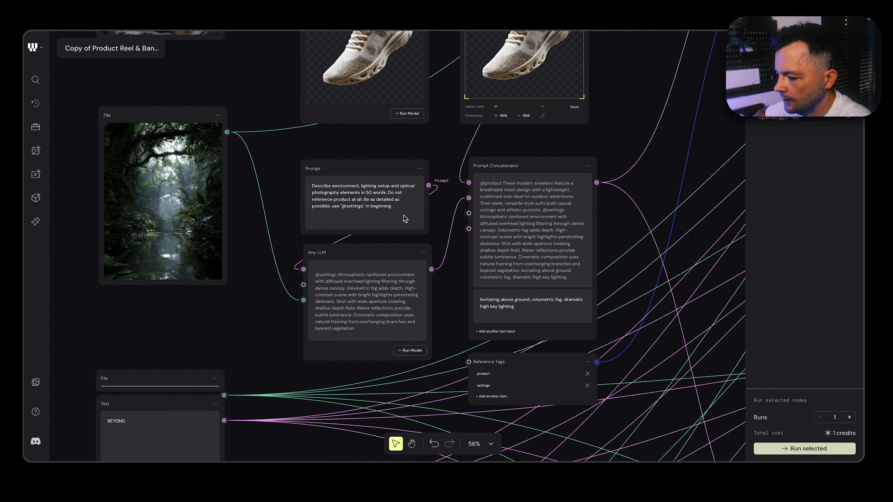
scroll(405, 218, "right", 3)
scroll(404, 218, "down", 3)
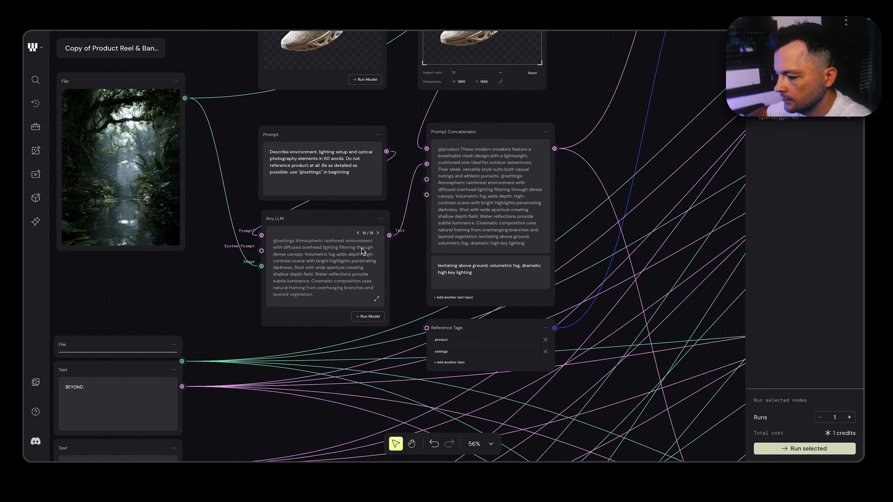
Read the Prompt Concatenator's combined prompt and highlight its additional text about levitation, volumetric fog and high key lighting
scroll(362, 251, "down", 3)
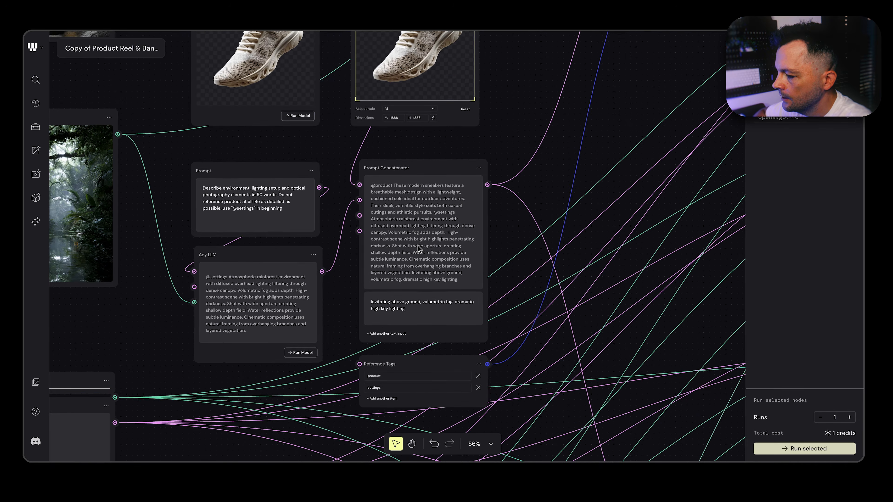
scroll(418, 245, "down", 3)
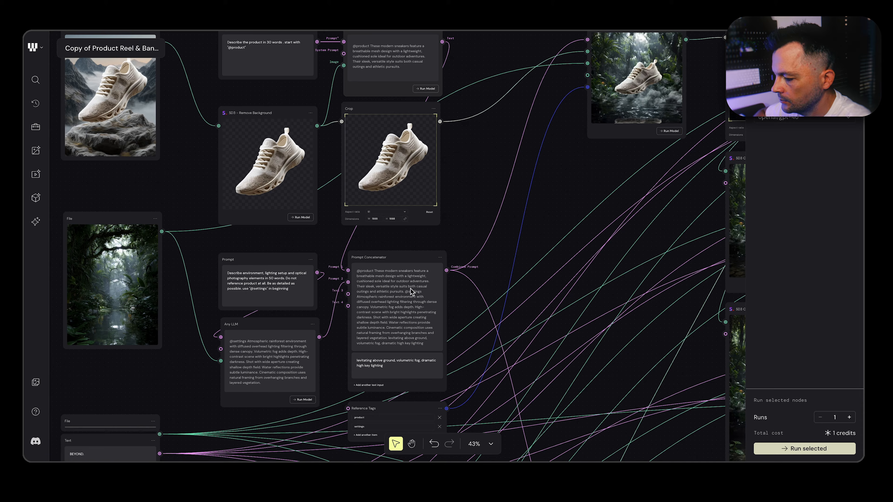
scroll(408, 315, "up", 5)
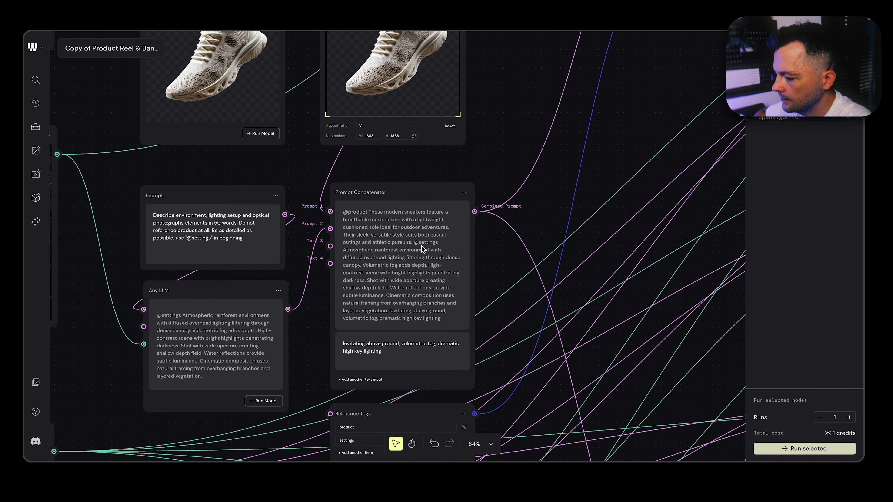
scroll(446, 255, "down", 3)
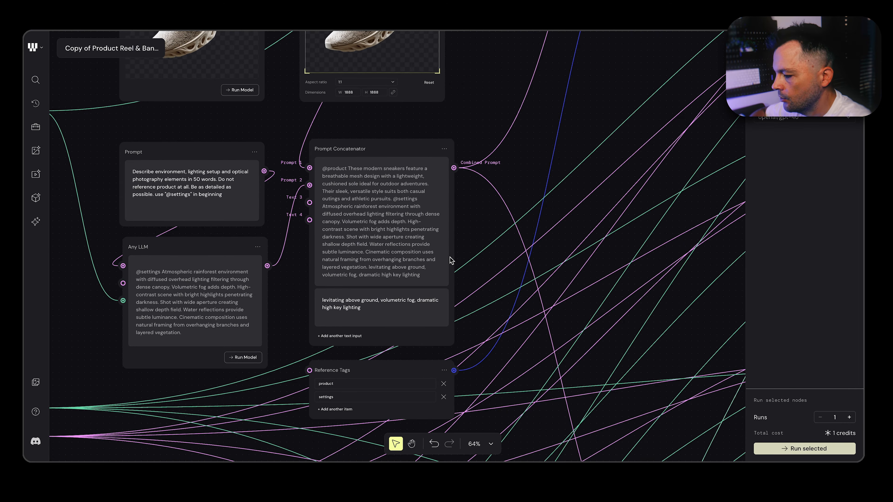
scroll(417, 268, "up", 2)
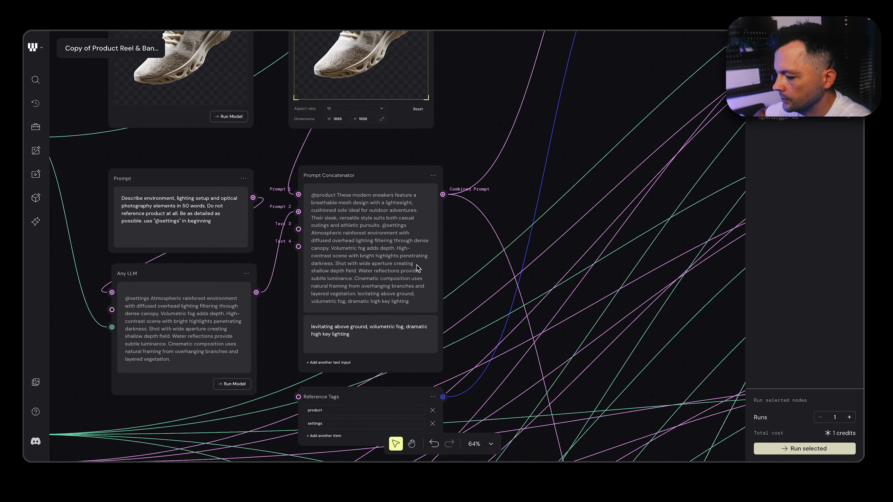
scroll(407, 306, "down", 6)
left_click_drag(345, 228, 291, 219)
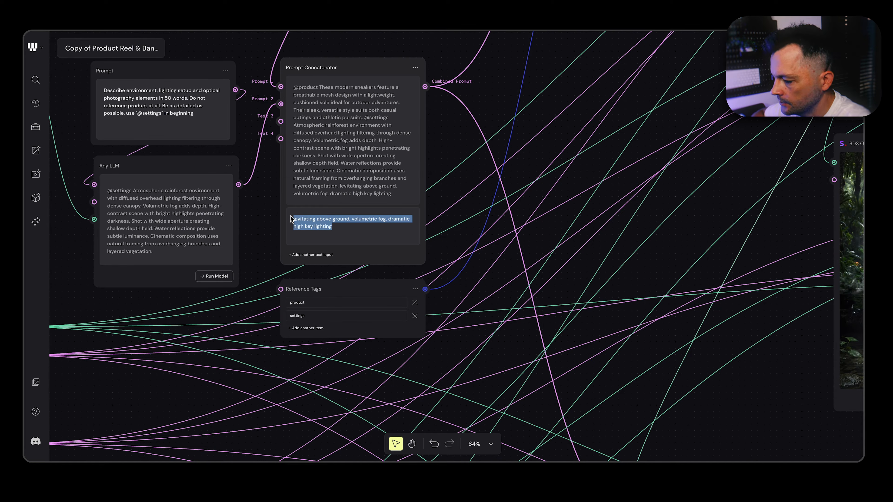
scroll(362, 225, "up", 3)
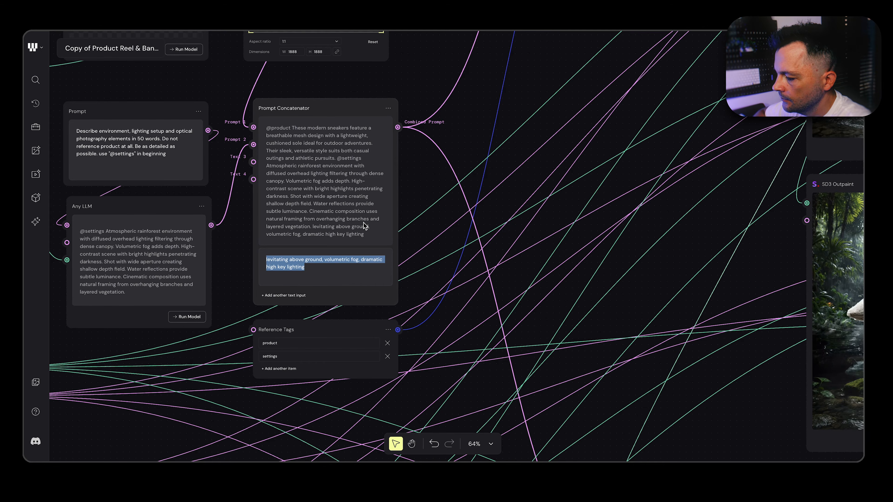
scroll(366, 225, "down", 10)
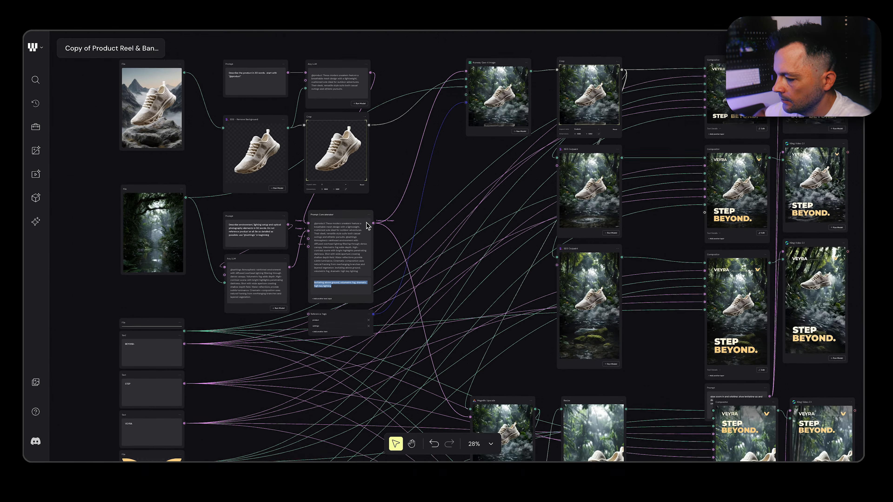
Trace the prompt and image connections into the Runway Gen-4 Image node and select it to inspect its settings
scroll(440, 207, "up", 2)
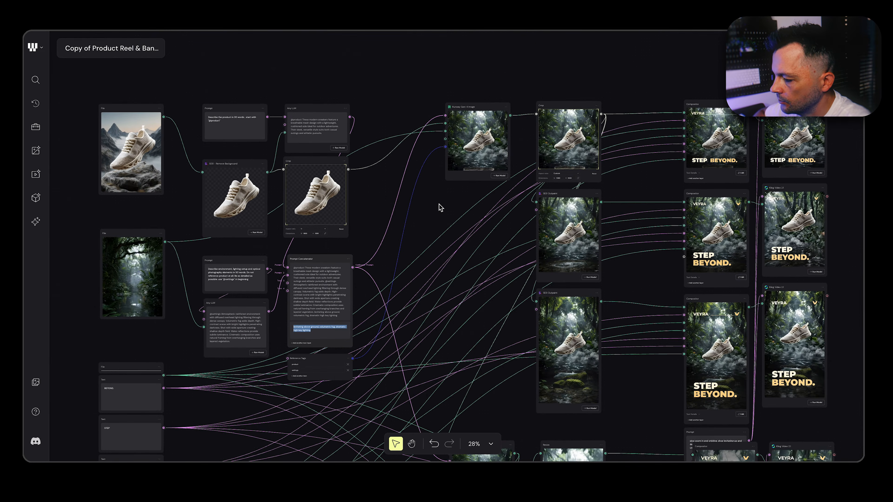
scroll(439, 207, "up", 5)
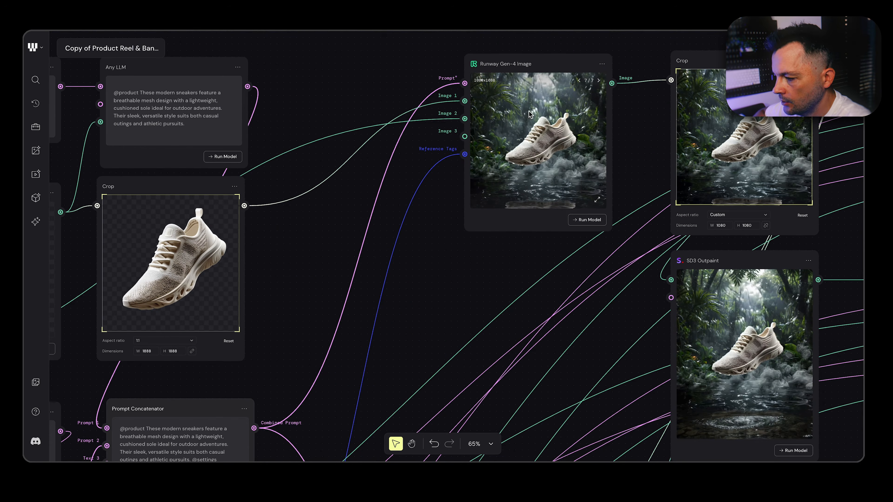
scroll(481, 162, "down", 1)
scroll(481, 162, "down", 3)
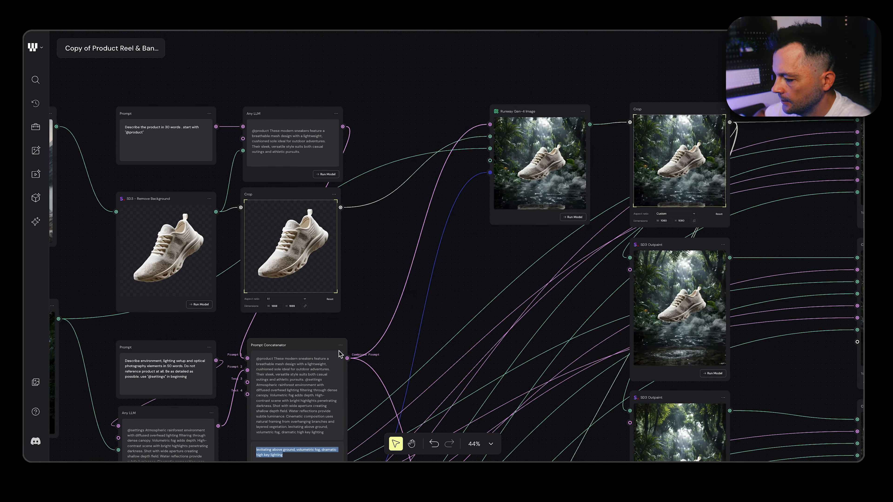
scroll(415, 288, "down", 2)
scroll(416, 288, "left", 2)
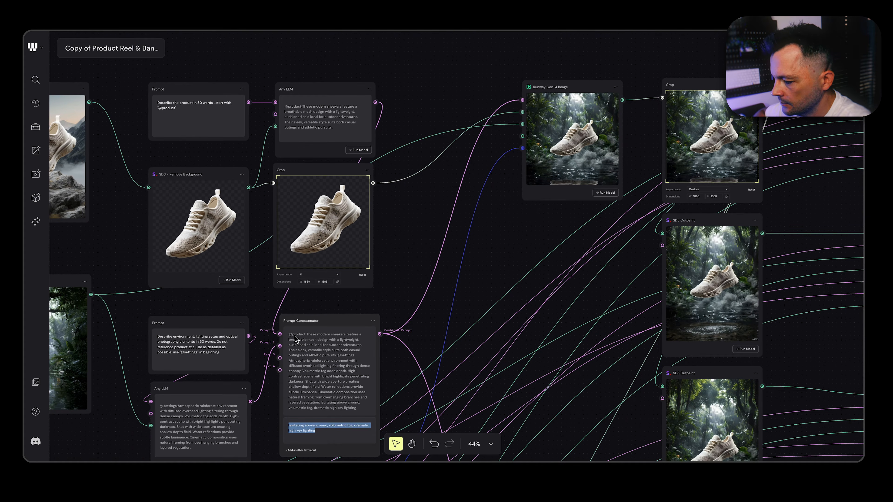
scroll(525, 274, "left", 2)
scroll(526, 275, "up", 1)
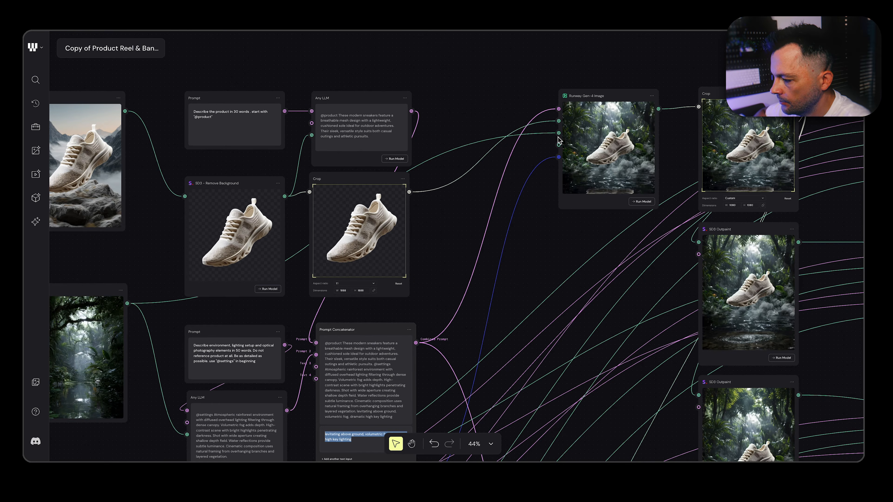
scroll(559, 140, "right", 2)
scroll(559, 140, "right", 4)
left_click(503, 100)
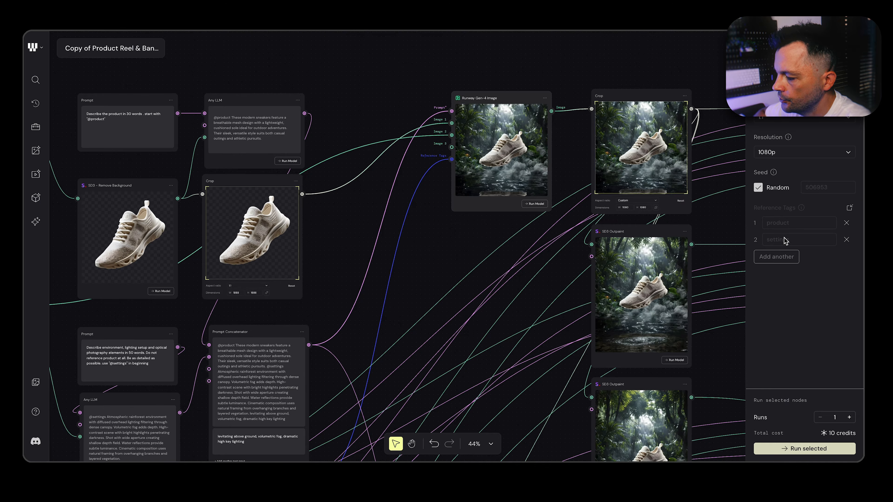
Select the Reference Tags node and examine its product and settings tags and its connection to the Runway Gen-4 Image node
scroll(404, 379, "down", 3)
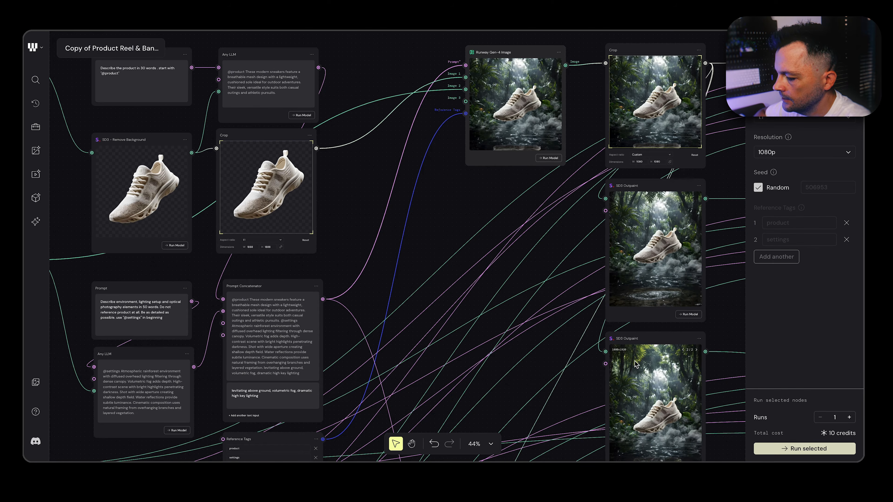
scroll(651, 352, "down", 2)
left_click(302, 370)
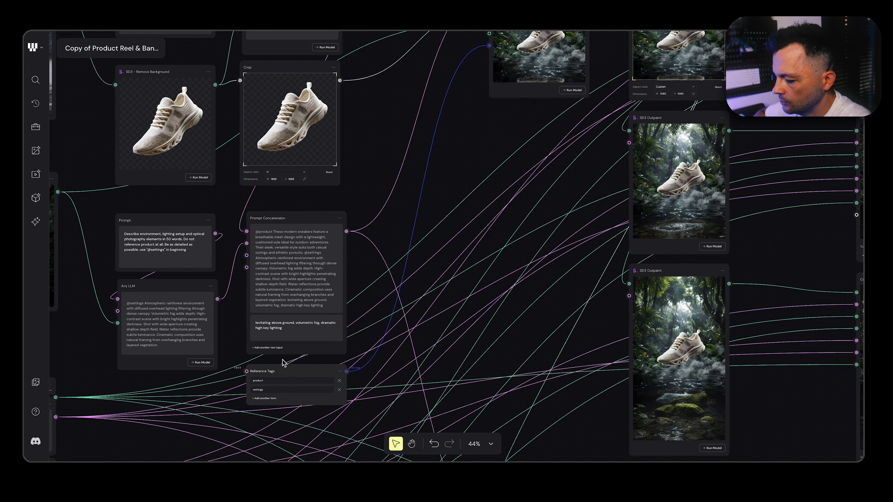
scroll(337, 418, "up", 1)
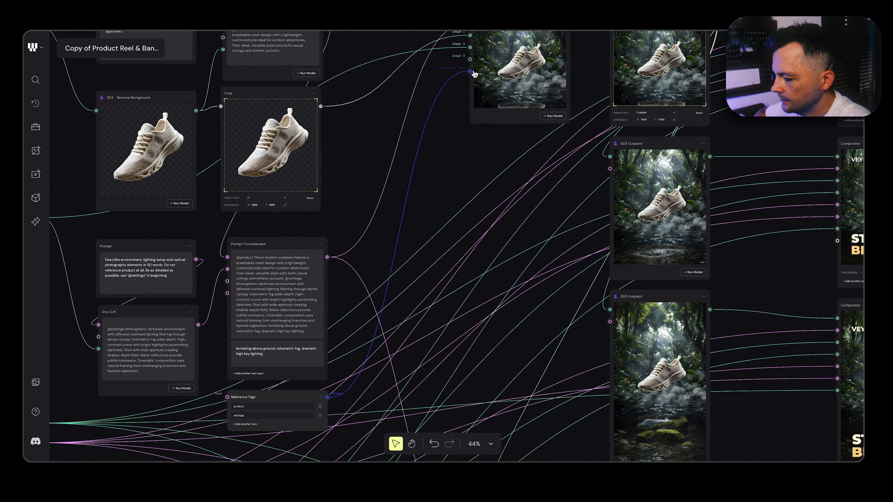
scroll(274, 401, "left", 2)
scroll(274, 401, "down", 1)
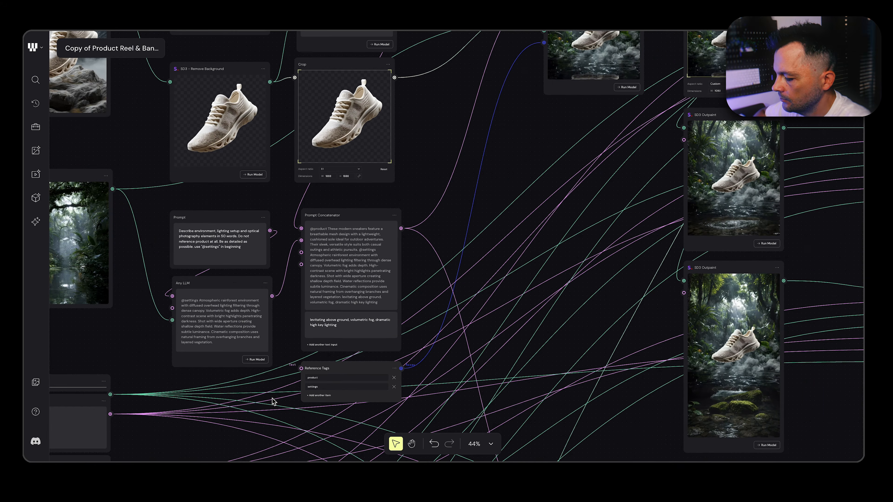
scroll(352, 362, "down", 3)
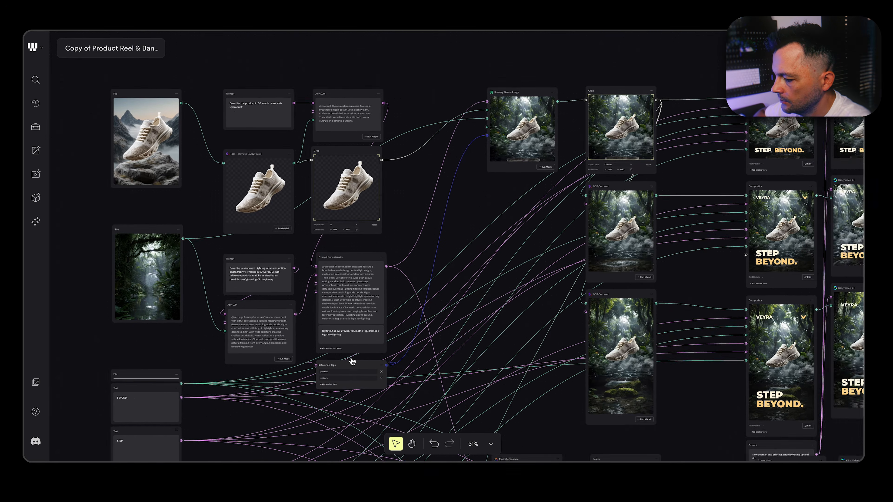
Review the shoe and forest branches from their prompts through the Prompt Concatenator to the Runway Gen-4 Image node
scroll(352, 361, "left", 2)
scroll(352, 361, "up", 1)
scroll(327, 254, "left", 1)
scroll(328, 254, "down", 1)
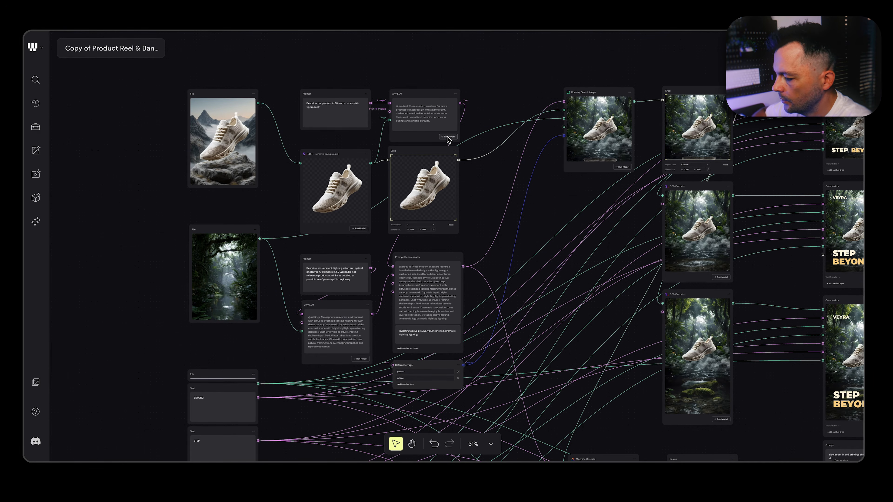
scroll(459, 194, "up", 3)
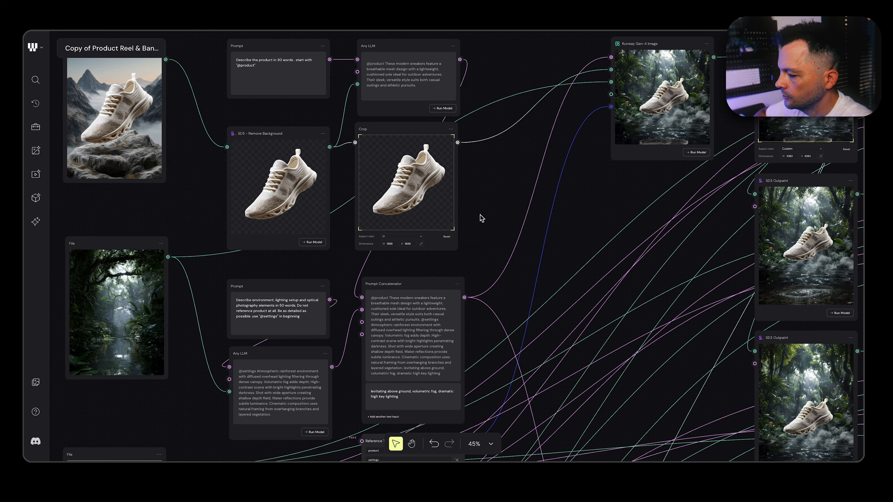
scroll(522, 264, "down", 5)
scroll(523, 265, "down", 2)
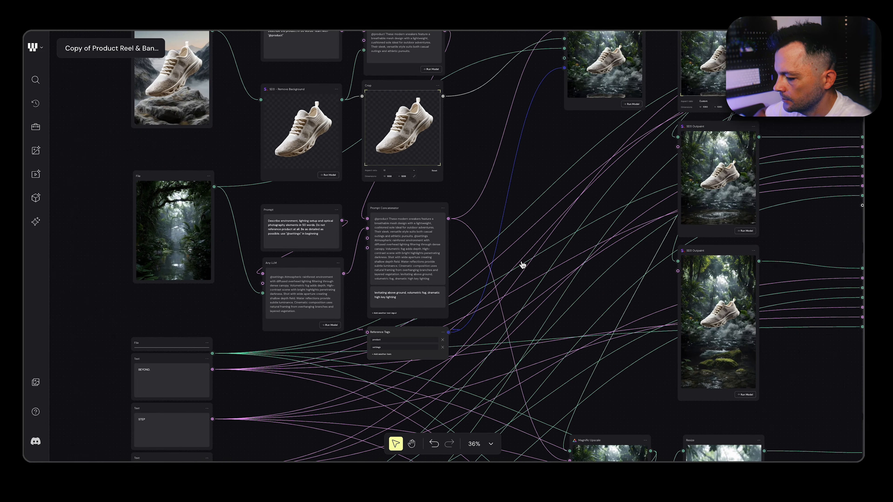
Examine the BEYOND, STEP and VEYRA text nodes together with the line, logo and gradient file nodes
scroll(522, 265, "down", 10)
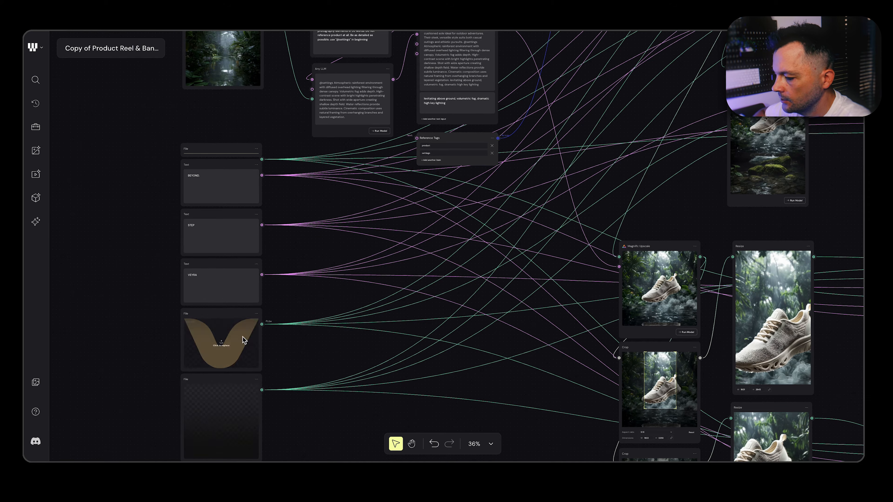
scroll(235, 199, "up", 3)
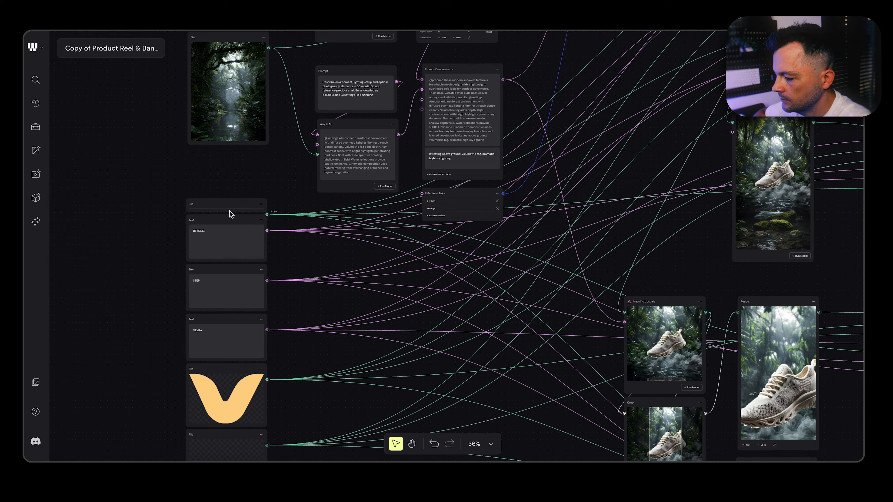
scroll(337, 226, "down", 3)
Trace the Runway Gen-4 Image output into the Crop node and check its aspect ratio and dimensions
scroll(337, 225, "up", 6)
scroll(337, 225, "right", 7)
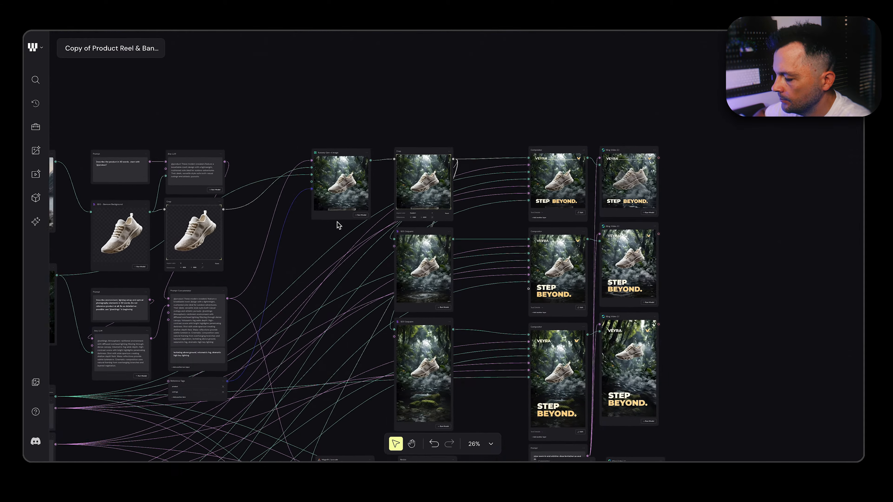
scroll(336, 225, "up", 5)
scroll(337, 225, "up", 2)
scroll(286, 165, "left", 3)
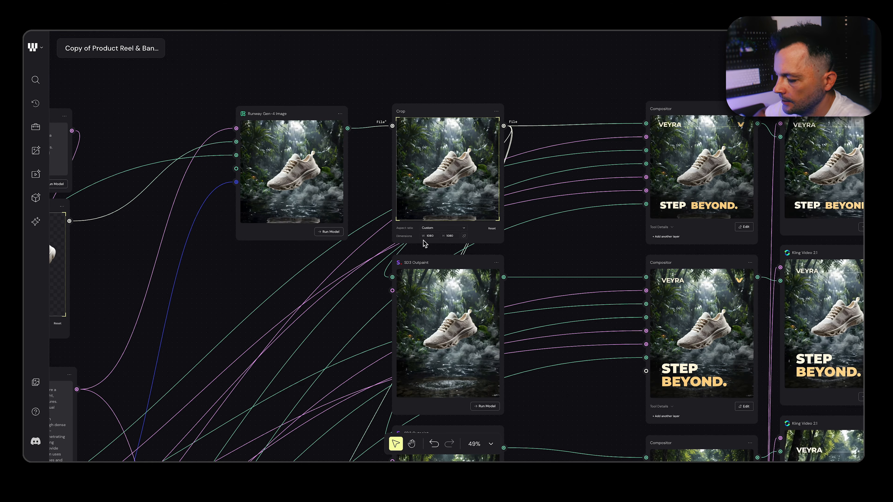
scroll(478, 246, "down", 2)
scroll(478, 246, "right", 1)
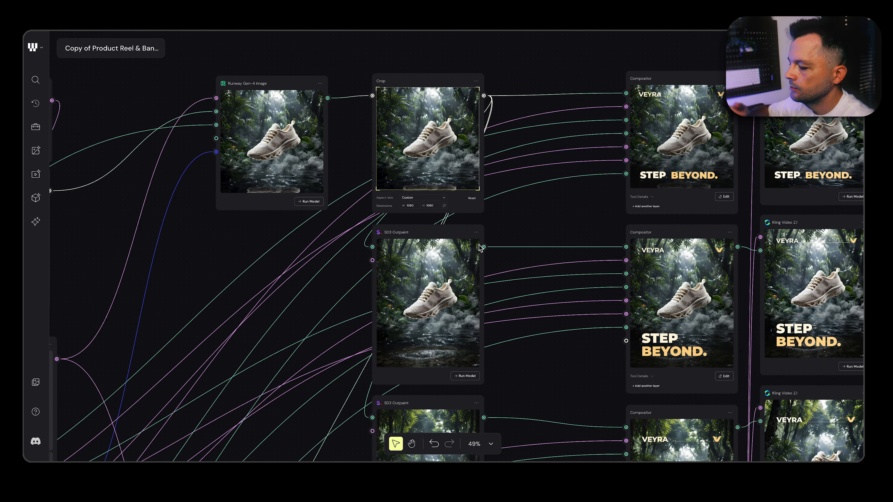
Compare the two SD3 Outpaint nodes that extend the cropped square shoe image into taller banner formats
scroll(460, 127, "down", 3)
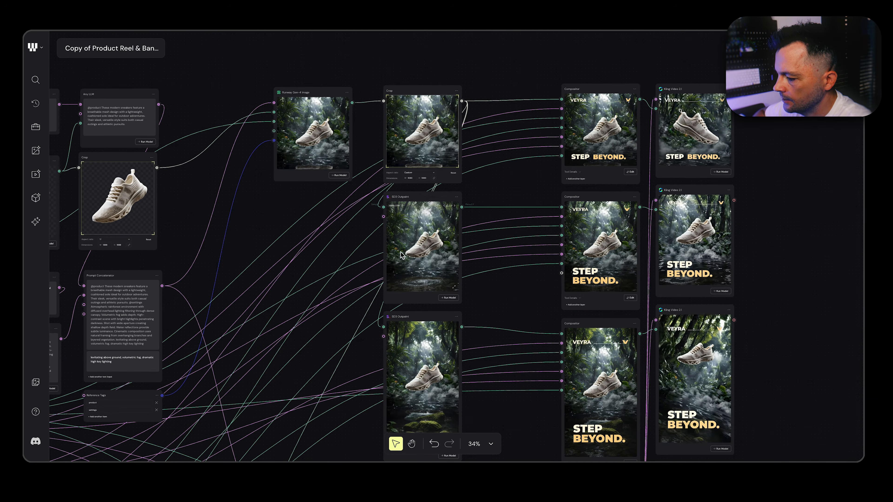
scroll(421, 261, "down", 3)
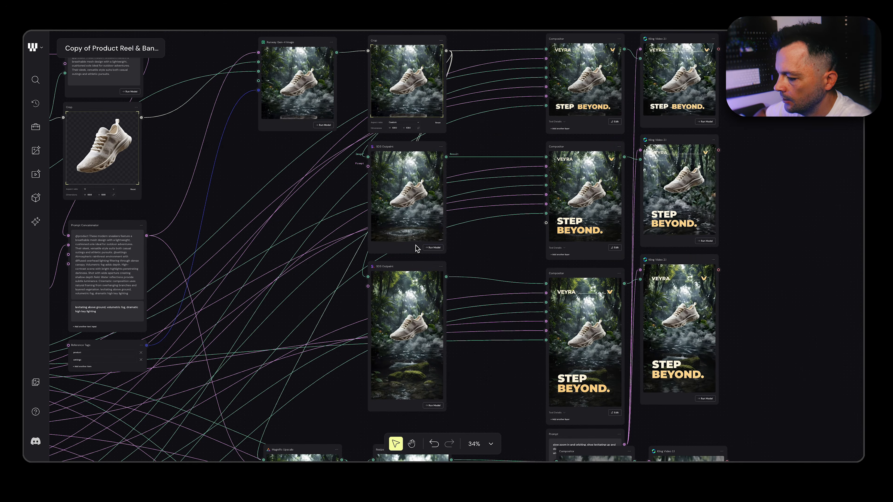
scroll(416, 249, "down", 4)
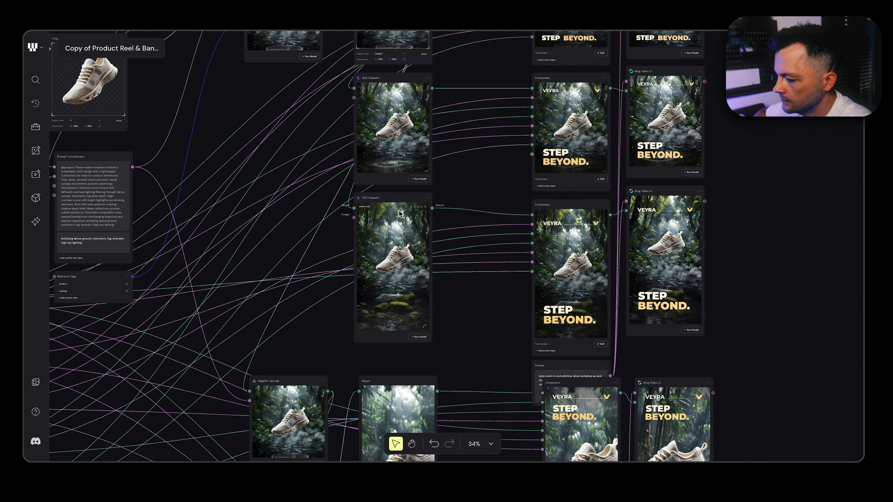
scroll(417, 338, "up", 6)
scroll(416, 337, "right", 2)
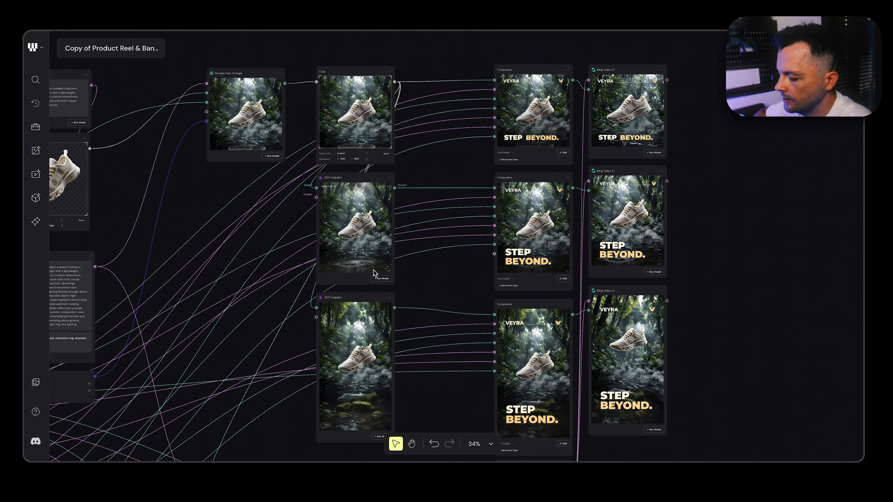
scroll(376, 351, "down", 6)
scroll(377, 351, "left", 3)
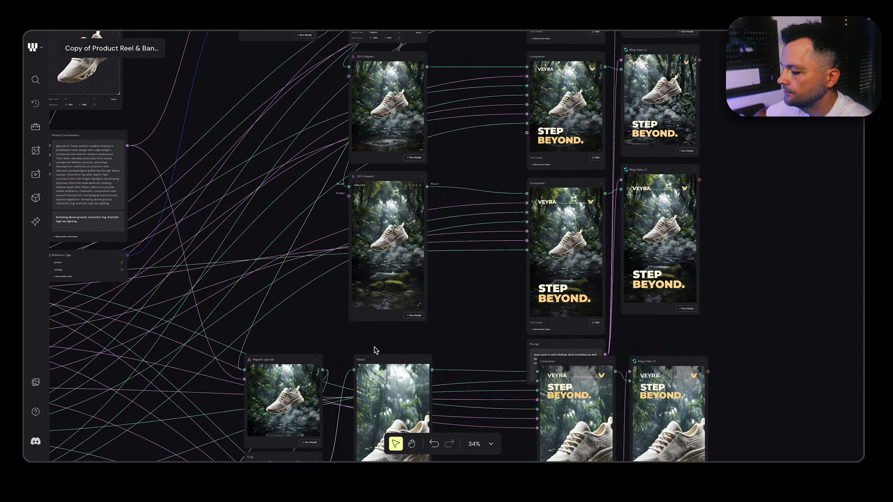
Select the Magnific Upscale node and inspect its settings and its image and prompt connections
left_click(376, 339)
scroll(377, 325, "down", 2)
scroll(378, 325, "right", 1)
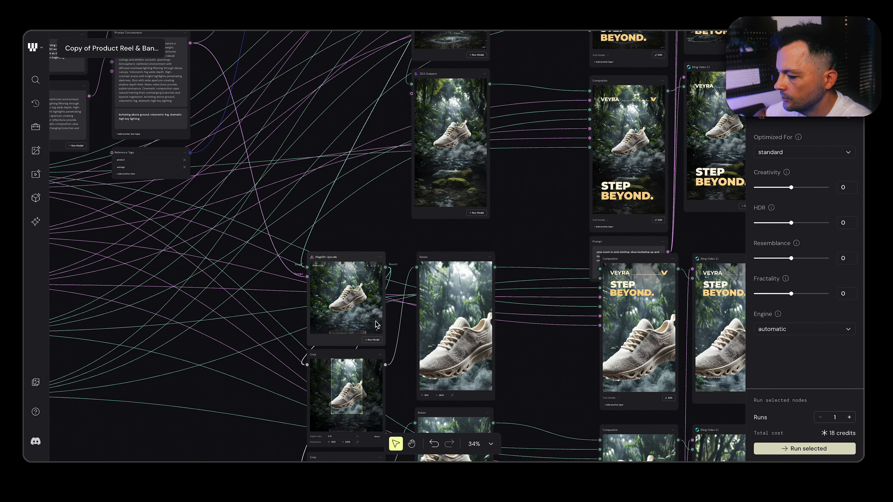
scroll(376, 326, "up", 6)
scroll(376, 325, "right", 1)
scroll(328, 385, "down", 4)
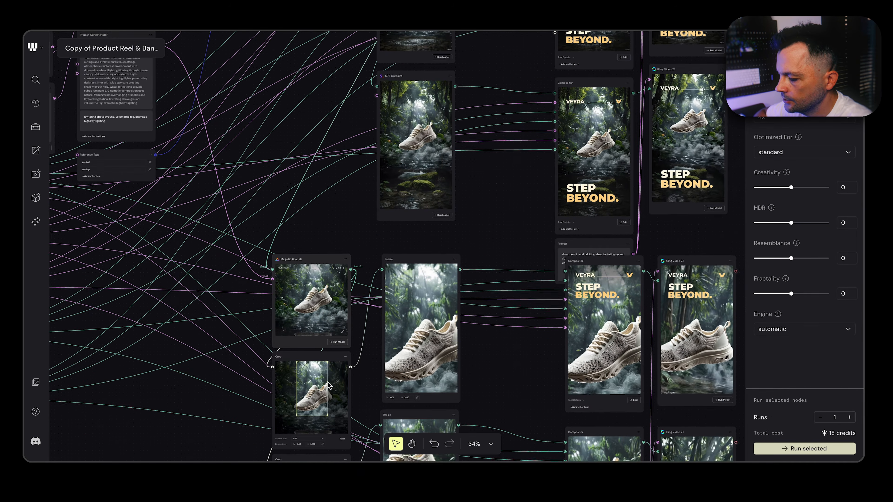
Examine the Magnific Upscale output resolution and how its image feeds the first Crop and Resize nodes
scroll(328, 384, "up", 5)
scroll(327, 384, "down", 2)
scroll(328, 384, "left", 1)
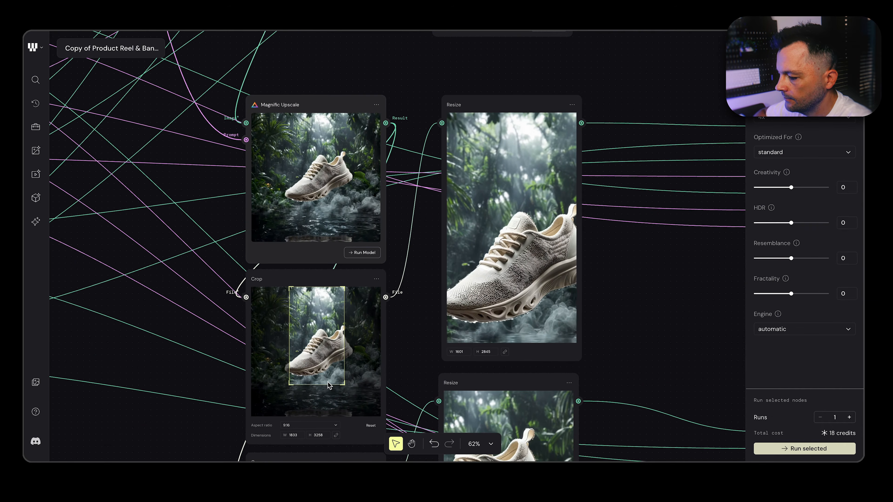
scroll(328, 385, "up", 3)
scroll(328, 385, "right", 3)
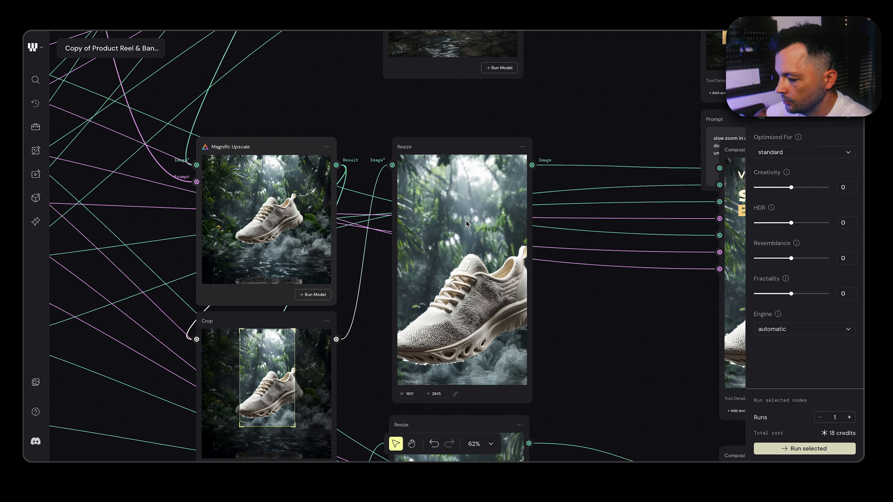
scroll(267, 157, "down", 4)
scroll(267, 157, "left", 2)
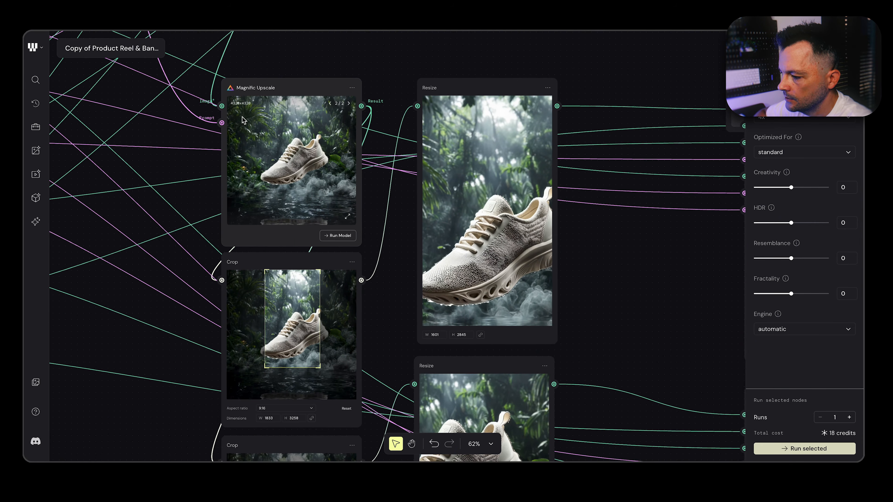
scroll(238, 110, "up", 5)
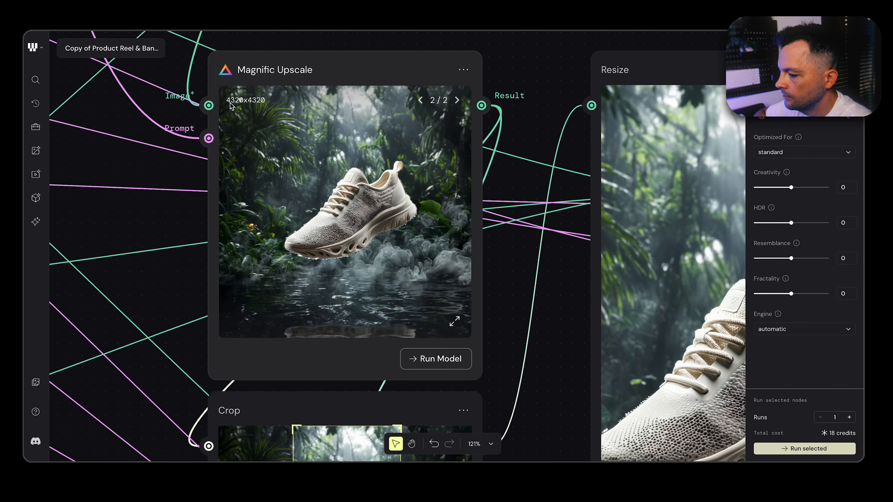
Compare the two Crop framings of the upscaled shoe with their Resize outputs and connected Compositors
scroll(292, 121, "down", 5)
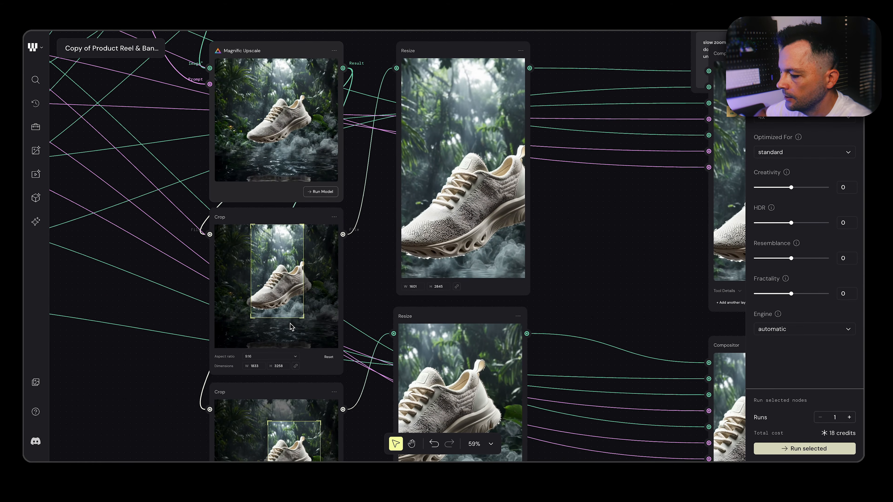
scroll(292, 327, "down", 3)
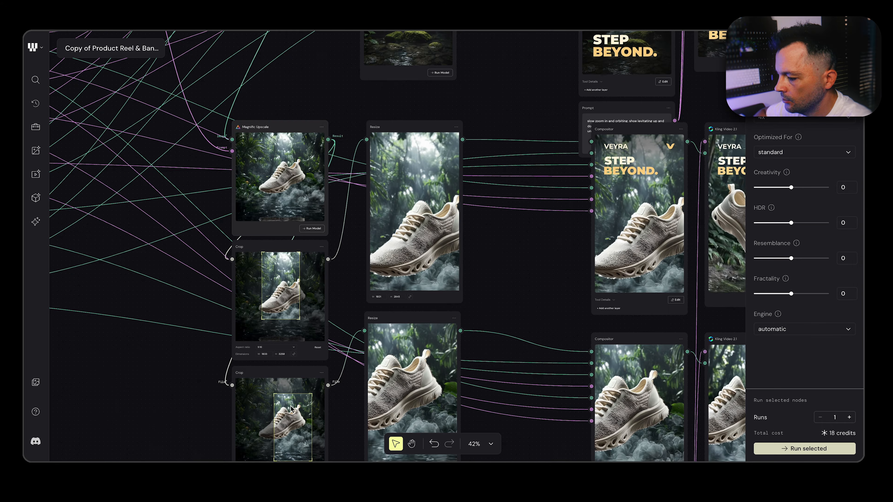
scroll(284, 401, "down", 1)
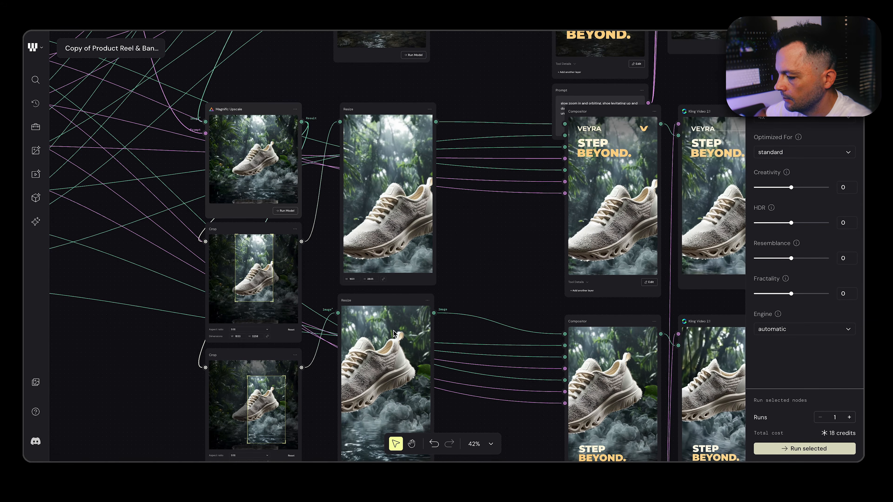
scroll(413, 362, "down", 5)
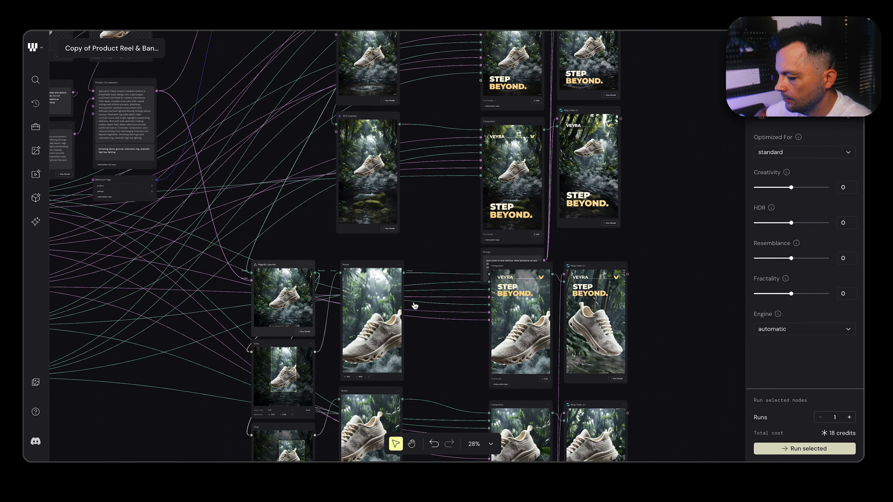
Select the square banner's Compositor node to show its background and layer connections
scroll(415, 305, "right", 1)
scroll(415, 305, "up", 1)
scroll(415, 306, "up", 5)
scroll(415, 305, "right", 2)
scroll(414, 305, "left", 1)
scroll(480, 102, "up", 5)
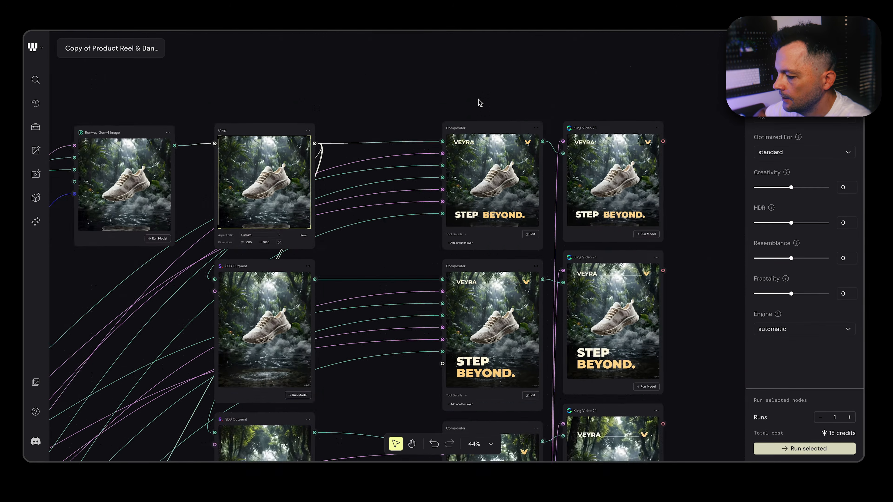
left_click(468, 140)
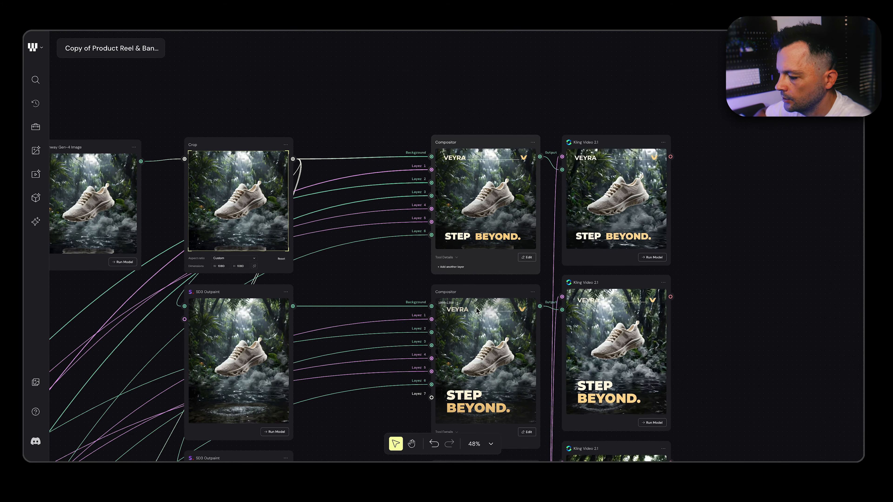
Trace the square banner Compositor's layer connections back to the text, line, logo and gradient source nodes
scroll(481, 212, "down", 2)
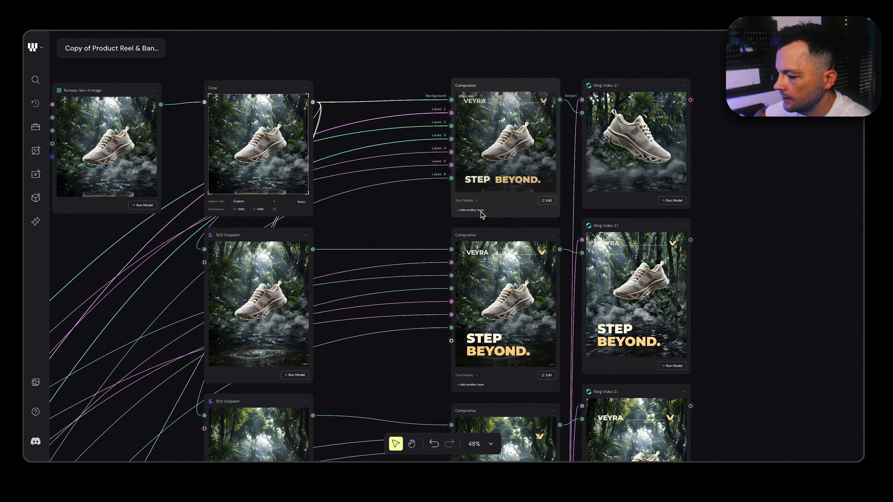
scroll(481, 213, "down", 4)
scroll(481, 213, "left", 8)
scroll(481, 213, "down", 6)
scroll(482, 215, "left", 2)
scroll(482, 215, "down", 1)
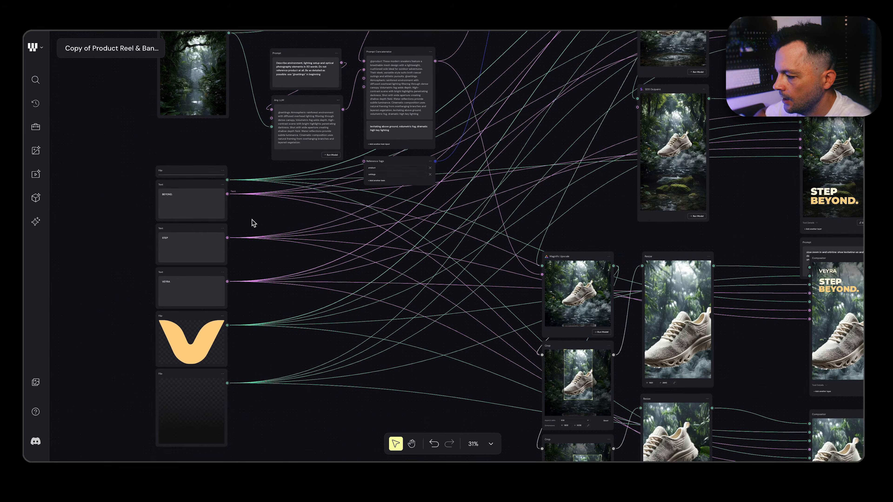
Open the square banner's Compositor for editing to view its layered layout
scroll(253, 223, "right", 10)
scroll(252, 223, "down", 4)
scroll(393, 220, "up", 5)
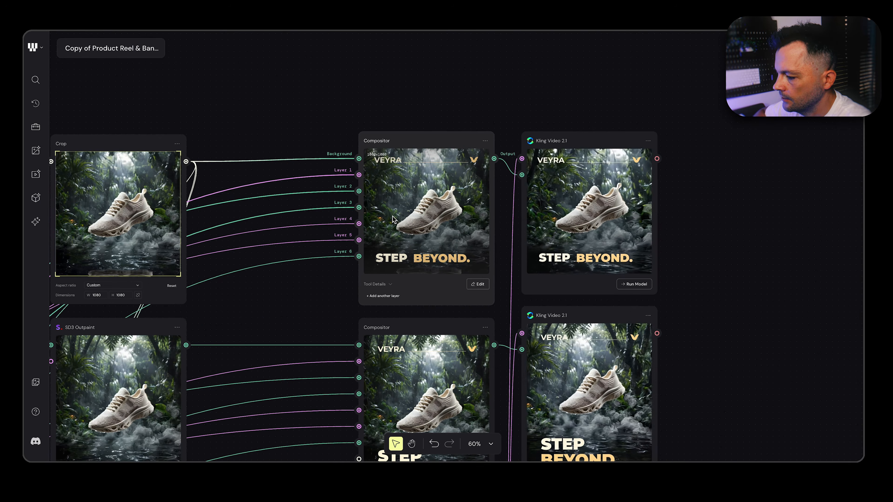
left_click(480, 286)
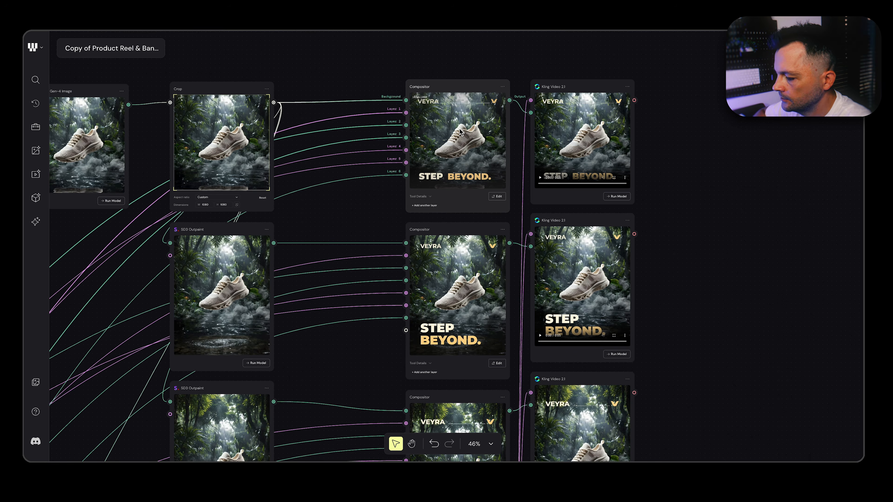
Examine the remaining Compositor banners, from the taller outpainted formats to the two close-up shoe versions
scroll(471, 259, "down", 5)
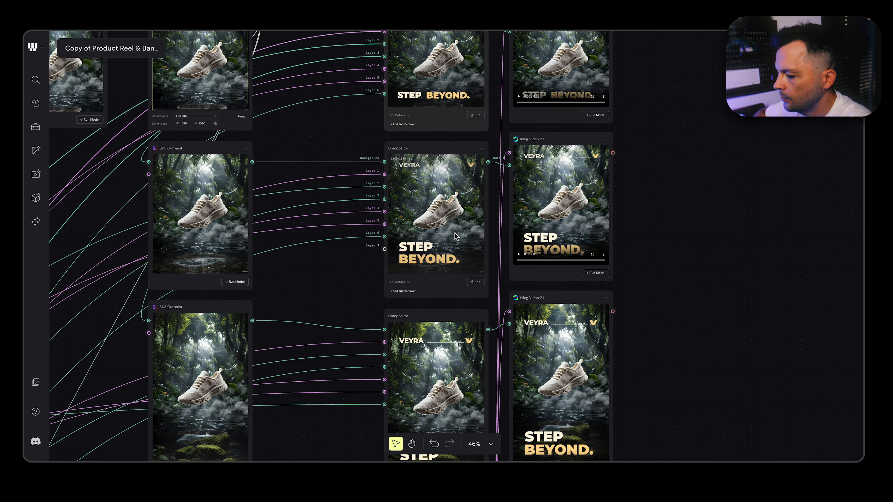
scroll(456, 237, "down", 8)
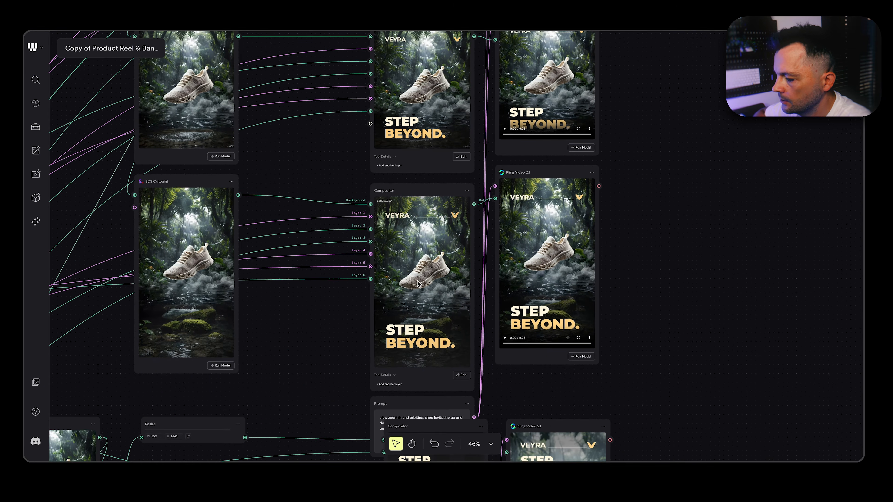
scroll(418, 283, "down", 6)
scroll(419, 284, "down", 15)
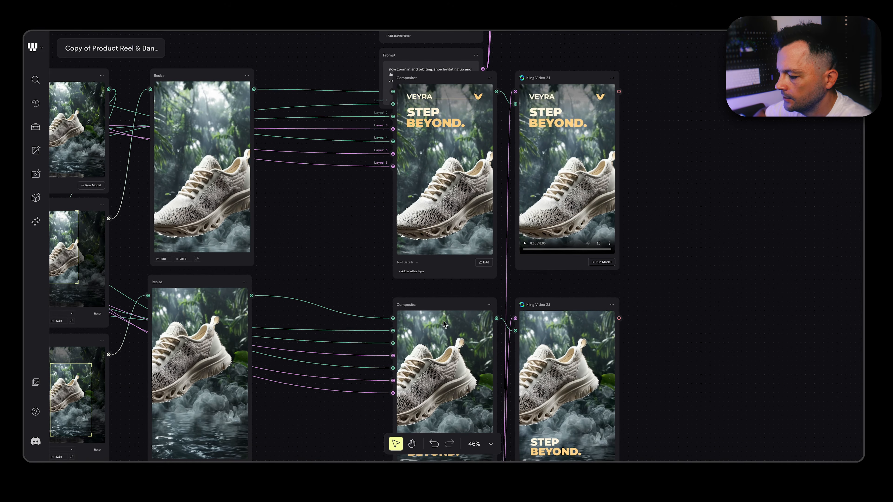
Move the video Prompt node from beneath the vertical Compositor into the empty canvas beyond the Kling Video 2.1 nodes
scroll(445, 324, "up", 18)
left_click_drag(412, 356, 607, 305)
scroll(404, 259, "up", 9)
scroll(404, 259, "down", 4)
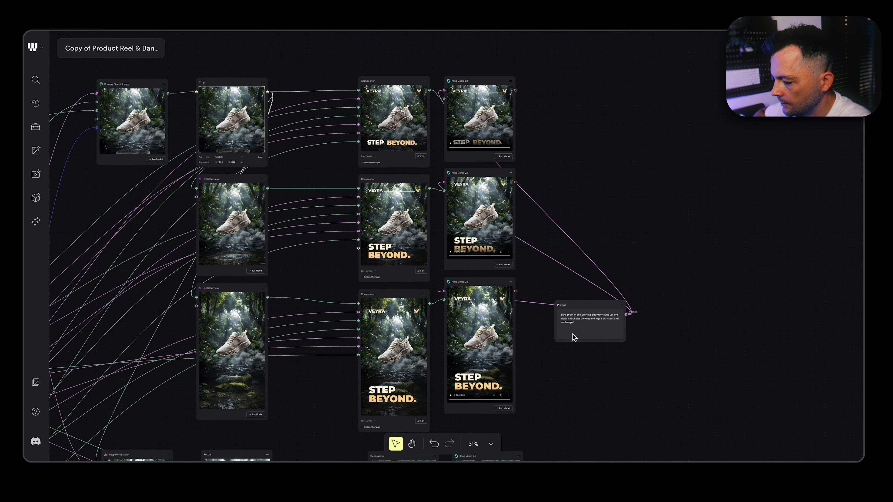
Read the video prompt about slow zoom, orbiting and levitation, and check the connected vertical Kling Video 2.1 node
scroll(573, 335, "up", 10)
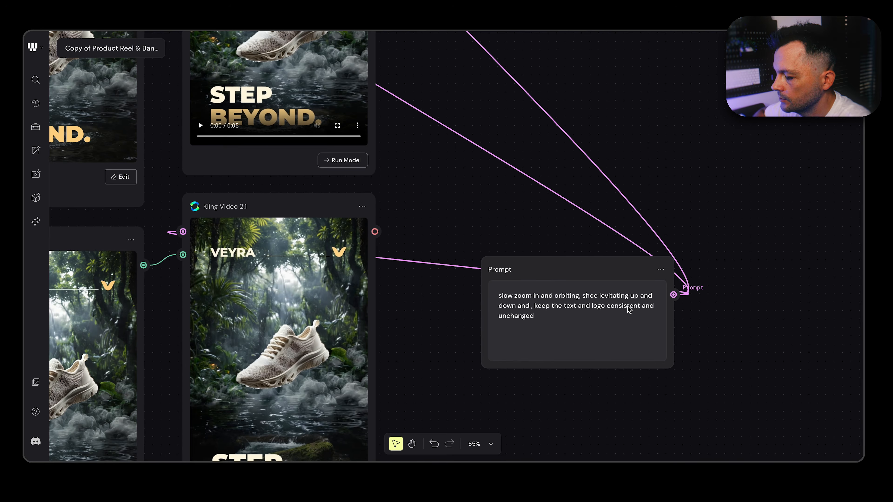
scroll(530, 351, "down", 3)
scroll(530, 351, "left", 3)
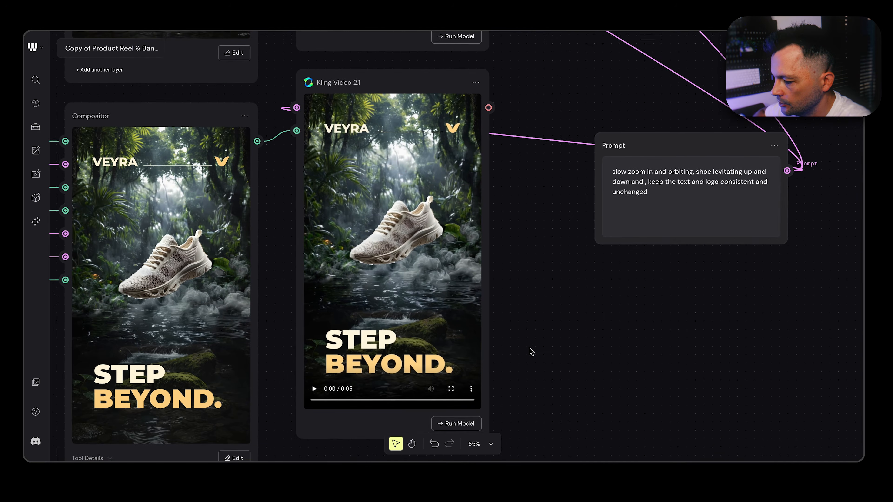
Preview the square, taller and vertical Kling Video 2.1 clips of the levitating shoe beside their Compositor banners
scroll(531, 352, "down", 3)
left_click(444, 190)
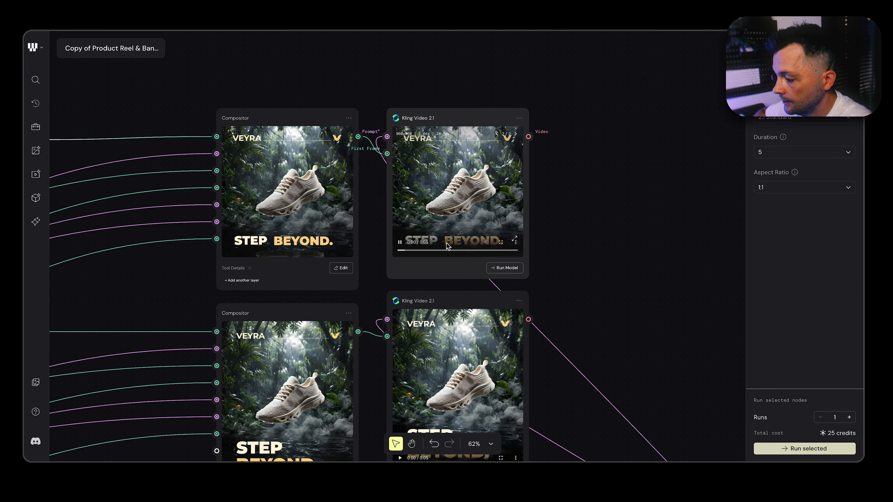
scroll(442, 361, "down", 2)
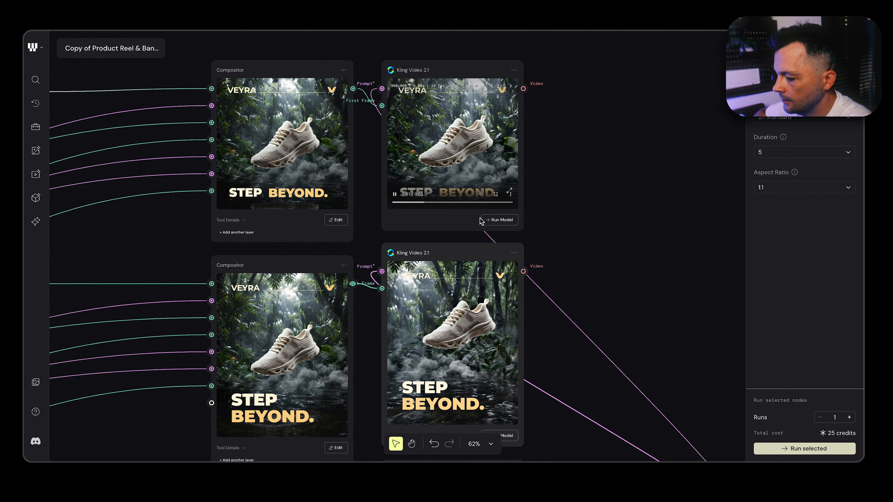
scroll(443, 253, "down", 5)
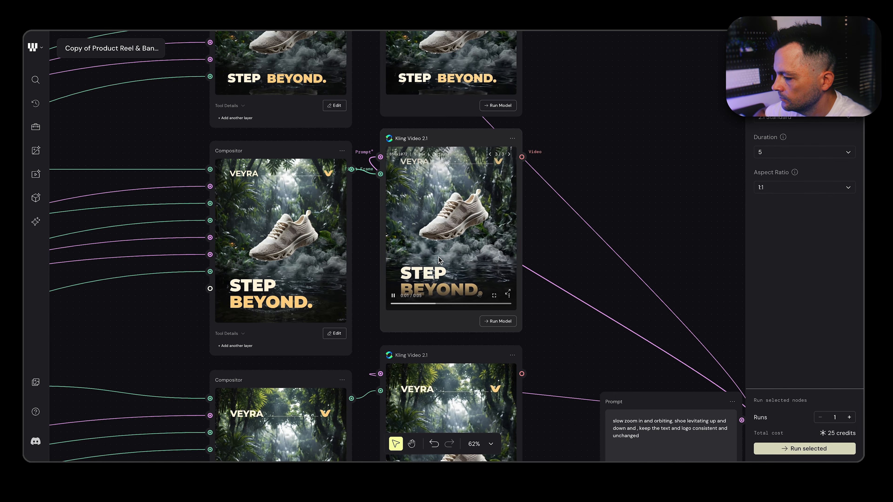
scroll(438, 256, "down", 6)
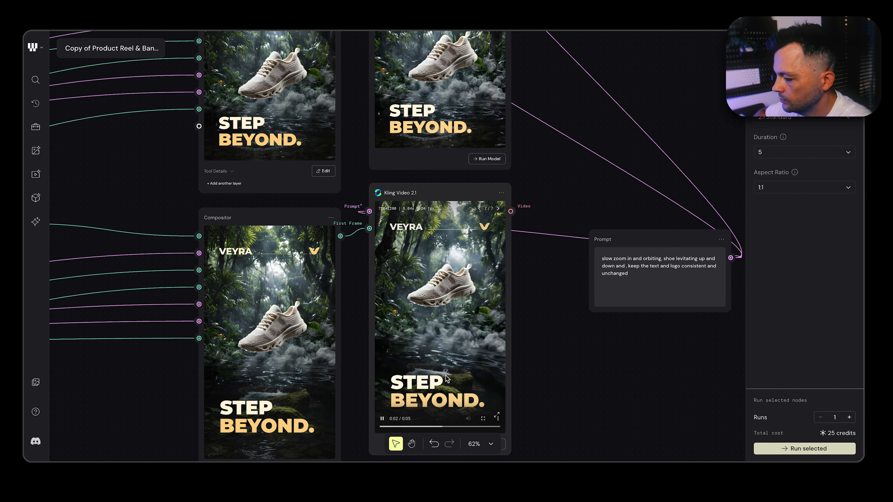
Preview the two close-up shoe Kling Video 2.1 clips and compare them with their Compositor and Resize nodes
scroll(447, 378, "down", 10)
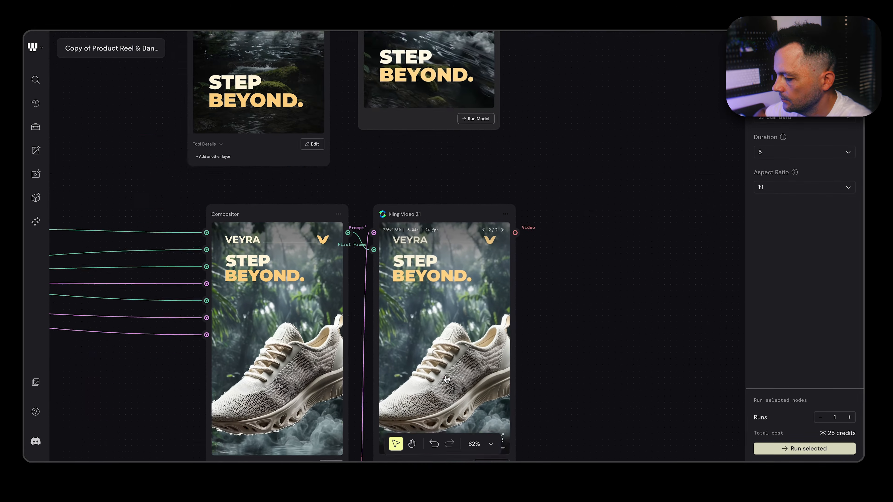
scroll(446, 378, "down", 3)
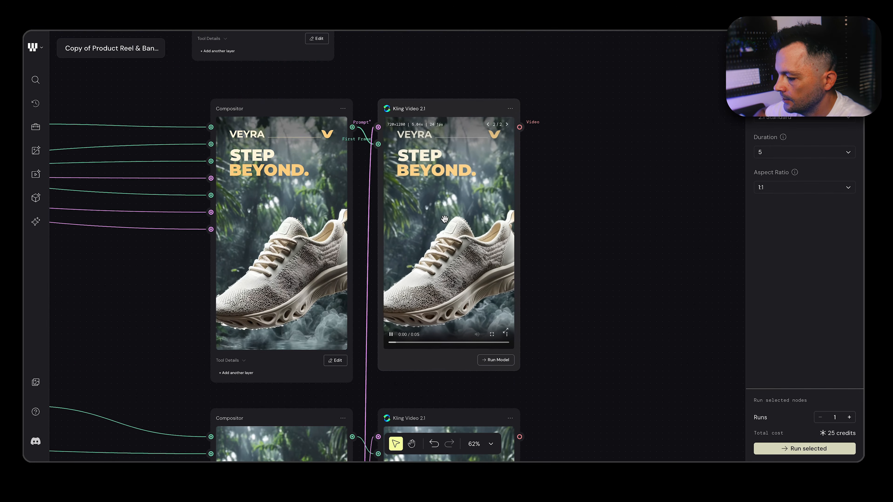
scroll(452, 265, "down", 5)
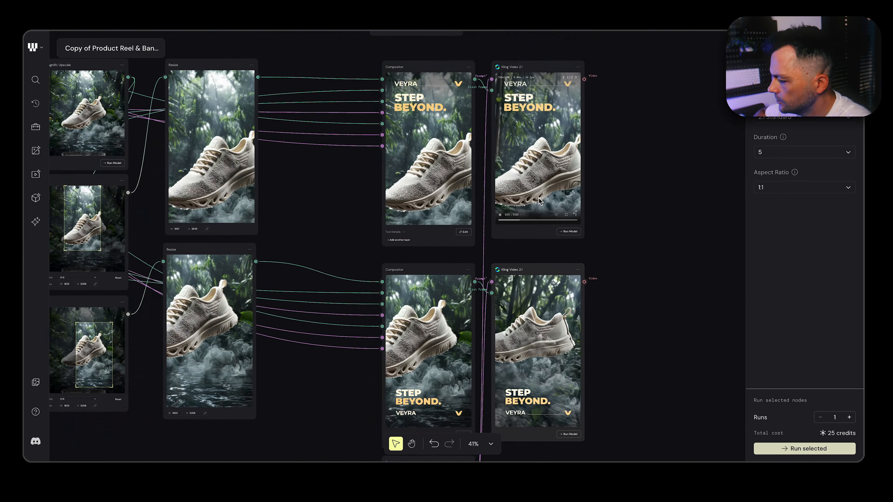
scroll(539, 197, "up", 5)
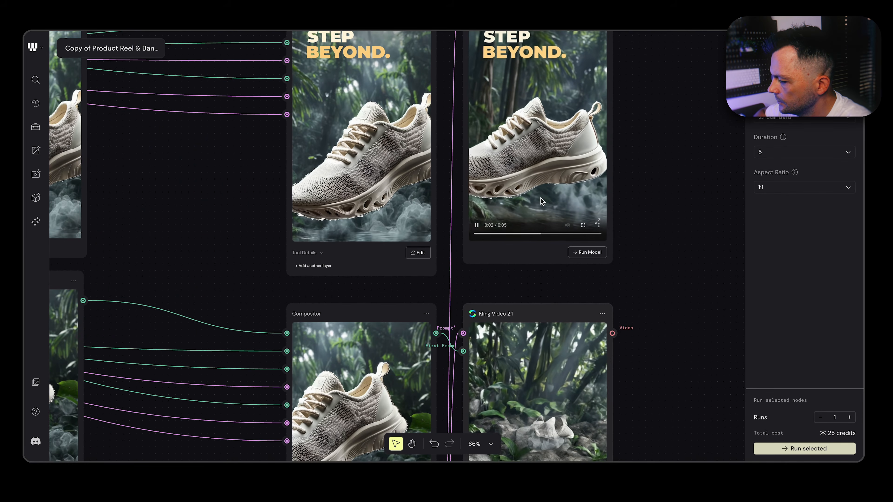
scroll(608, 199, "down", 2)
scroll(624, 199, "left", 4)
scroll(624, 199, "up", 2)
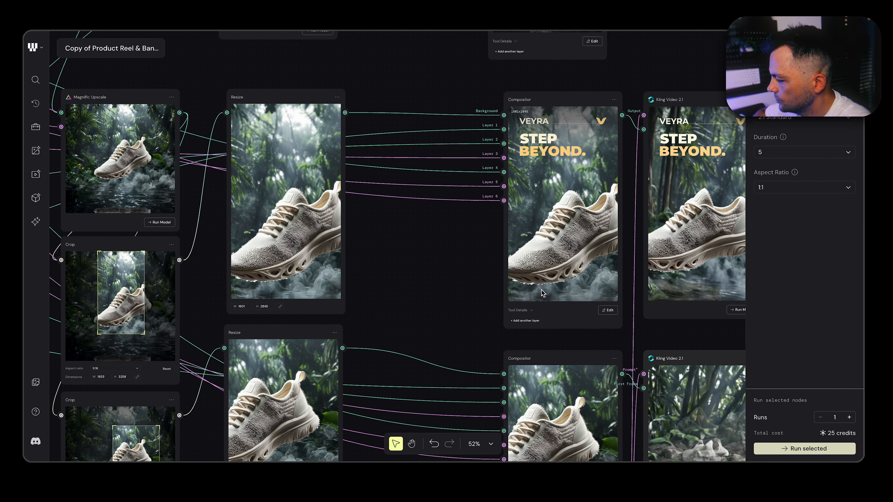
scroll(555, 294, "right", 1)
scroll(555, 293, "down", 1)
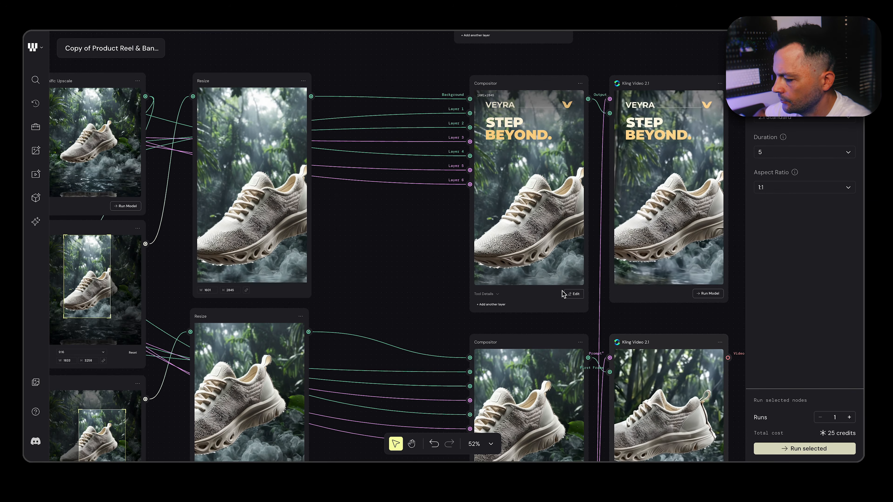
Examine the whole node workflow, from the source images and text nodes through to the banner and video outputs
scroll(563, 294, "down", 3)
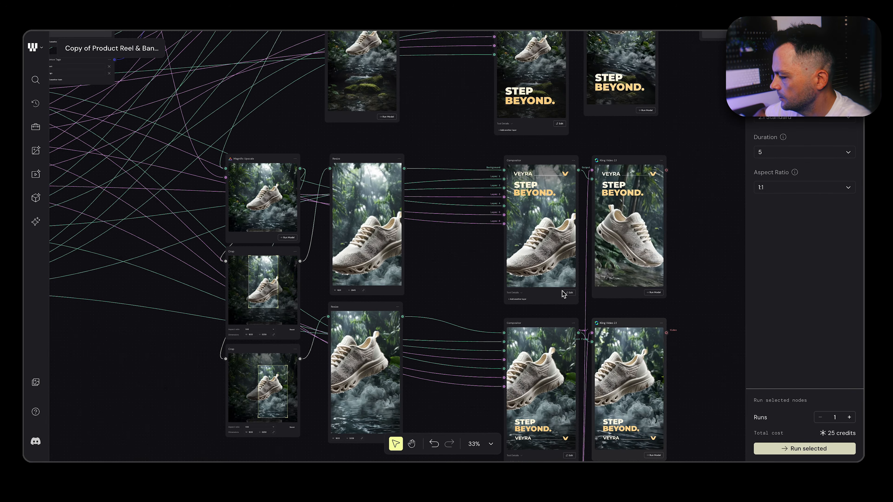
scroll(563, 293, "down", 2)
scroll(562, 292, "down", 3)
scroll(562, 295, "up", 4)
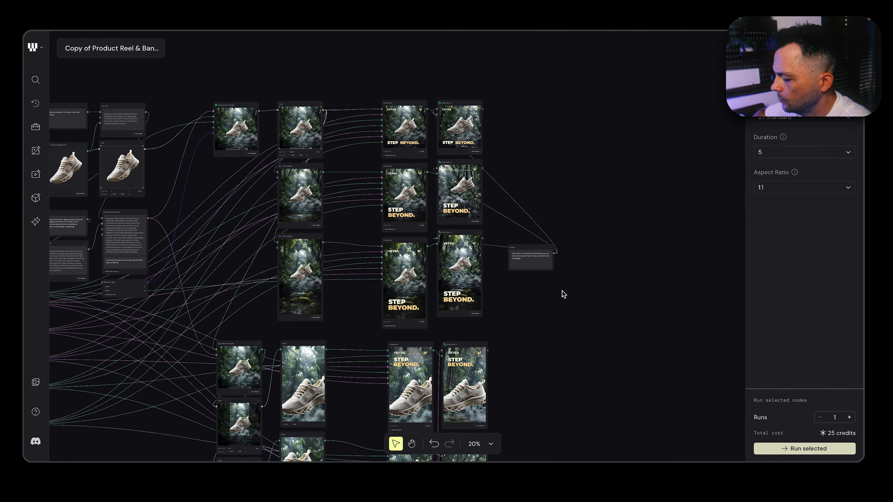
scroll(448, 104, "down", 2)
scroll(449, 103, "down", 2)
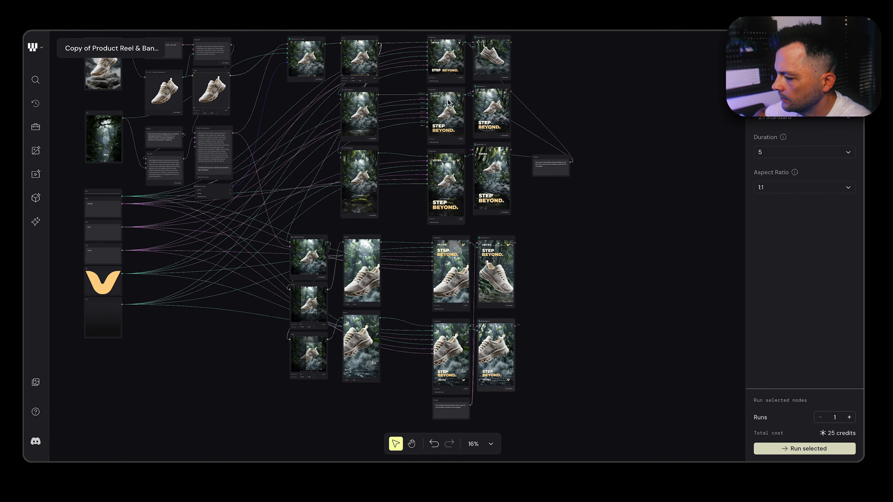
scroll(457, 176, "up", 1)
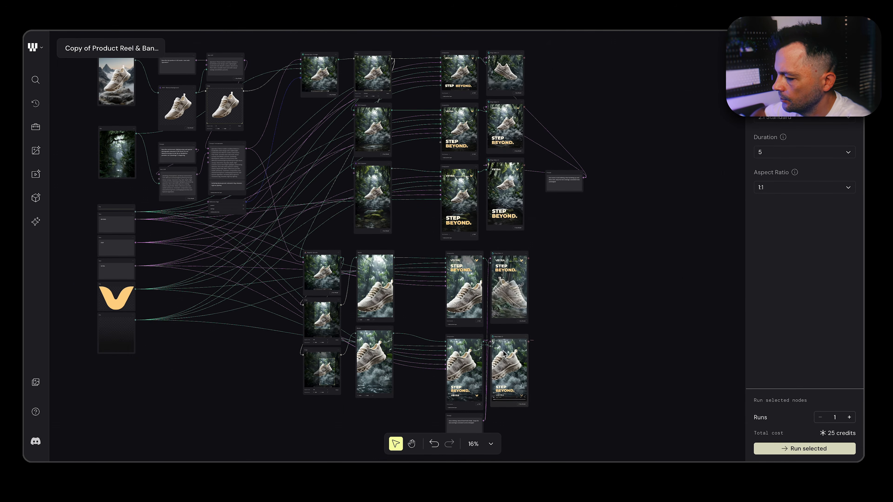
scroll(504, 353, "left", 5)
scroll(504, 353, "up", 2)
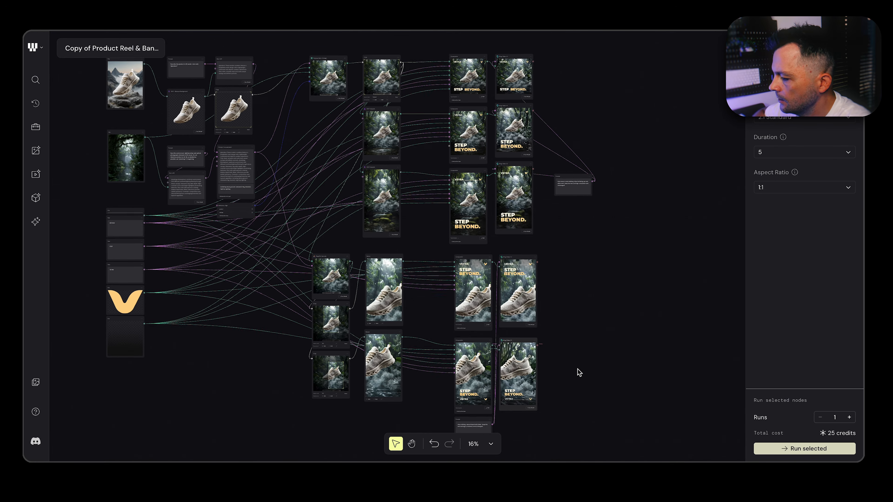
Add an empty Import file node on the blank canvas beside the forest image's File node
scroll(355, 285, "up", 5)
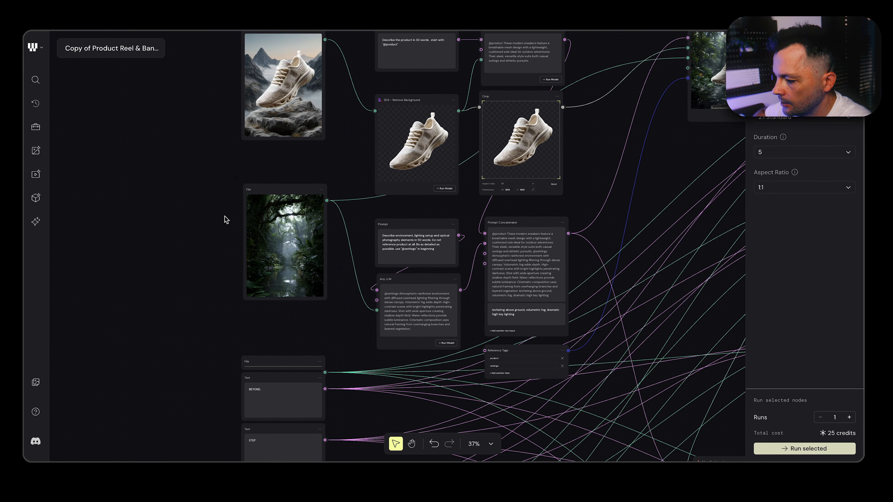
double_click(138, 216)
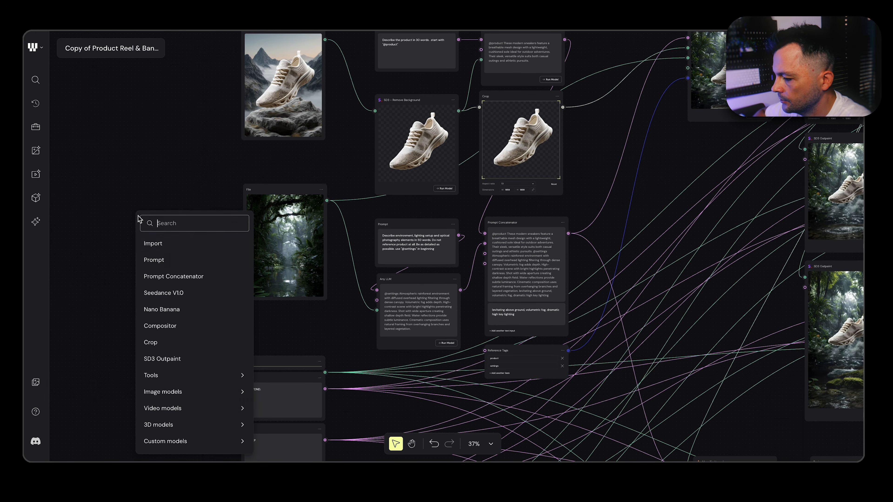
left_click(167, 244)
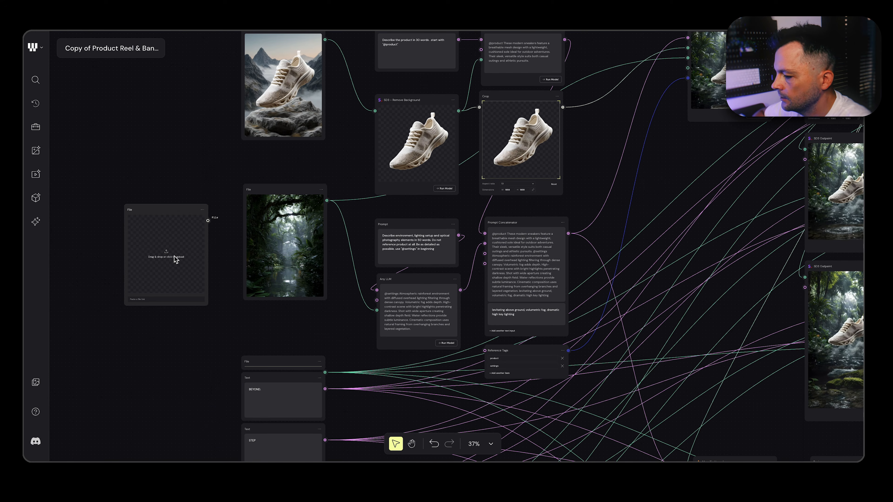
Select the Any LLM node that describes the forest setting and review how the workflow continues to the banners and videos
scroll(208, 218, "up", 3)
left_click(372, 322)
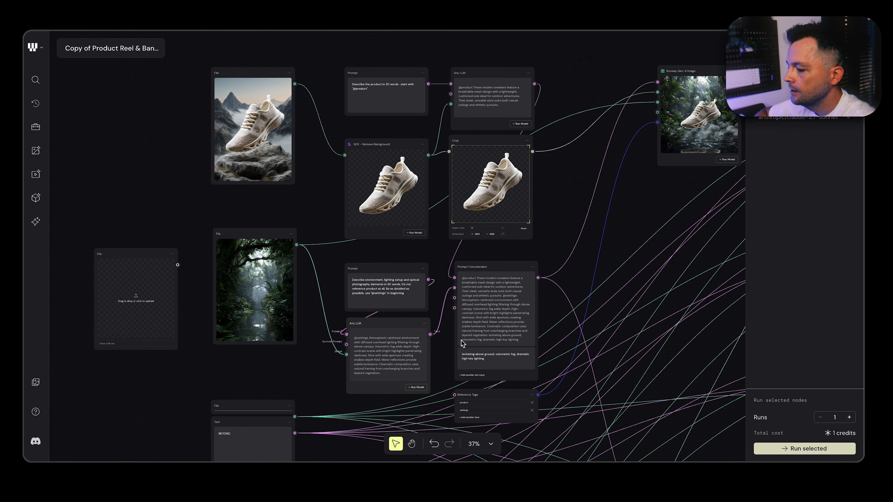
scroll(560, 349, "right", 10)
scroll(562, 349, "down", 5)
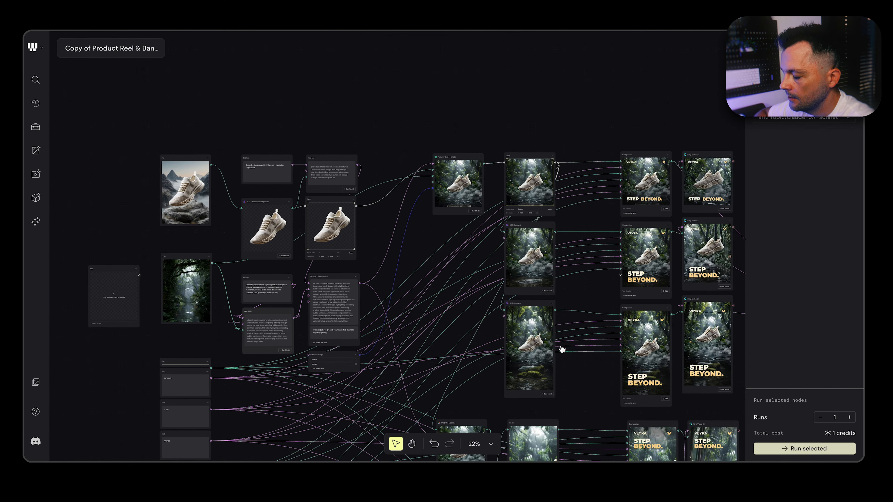
scroll(562, 349, "down", 5)
scroll(561, 349, "right", 6)
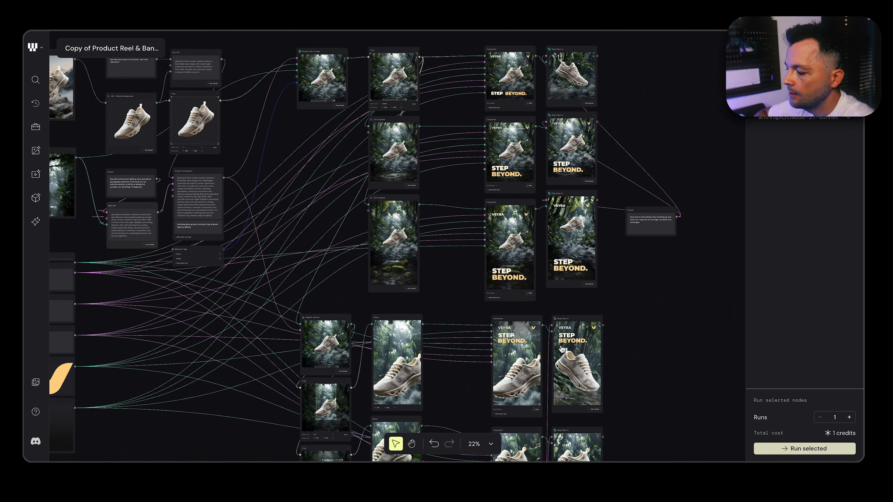
scroll(562, 349, "down", 3)
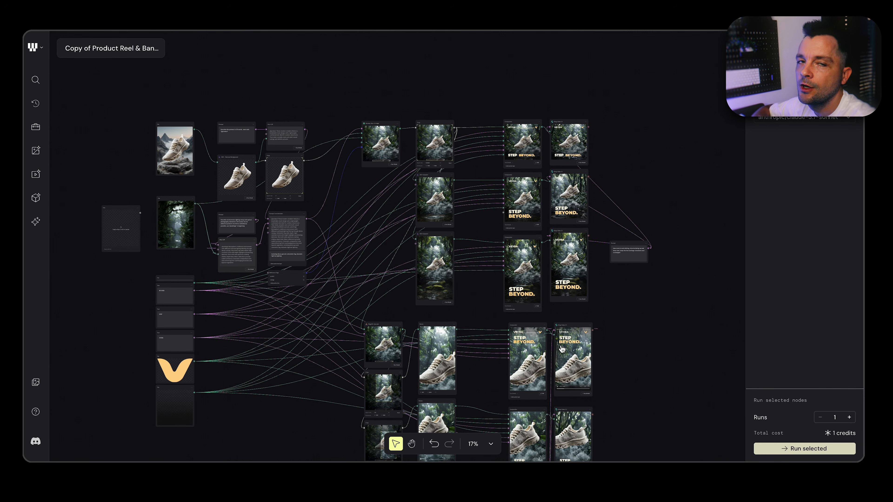